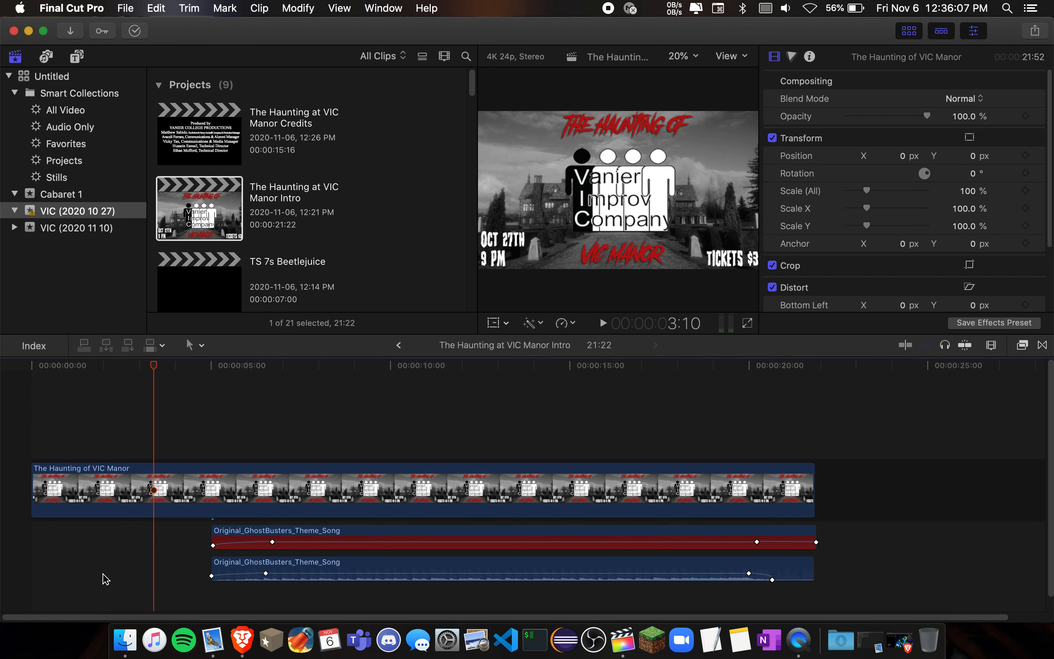
- Show the audio settings of the upper Original_GhostBusters_Theme_Song clip and return the playhead to the start of the project
click(261, 366)
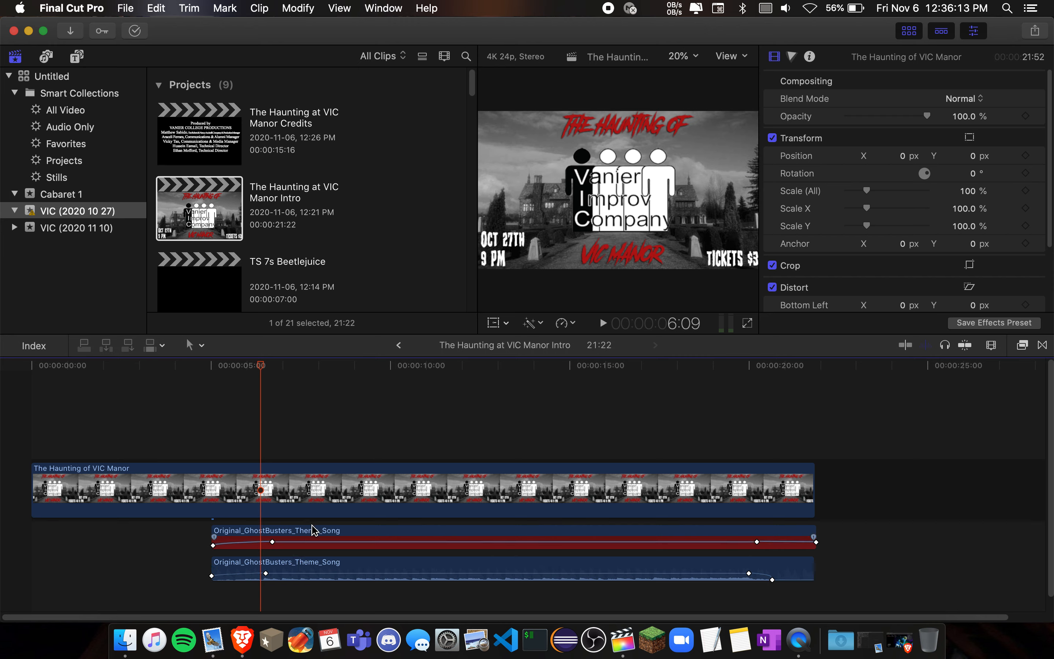
click(355, 532)
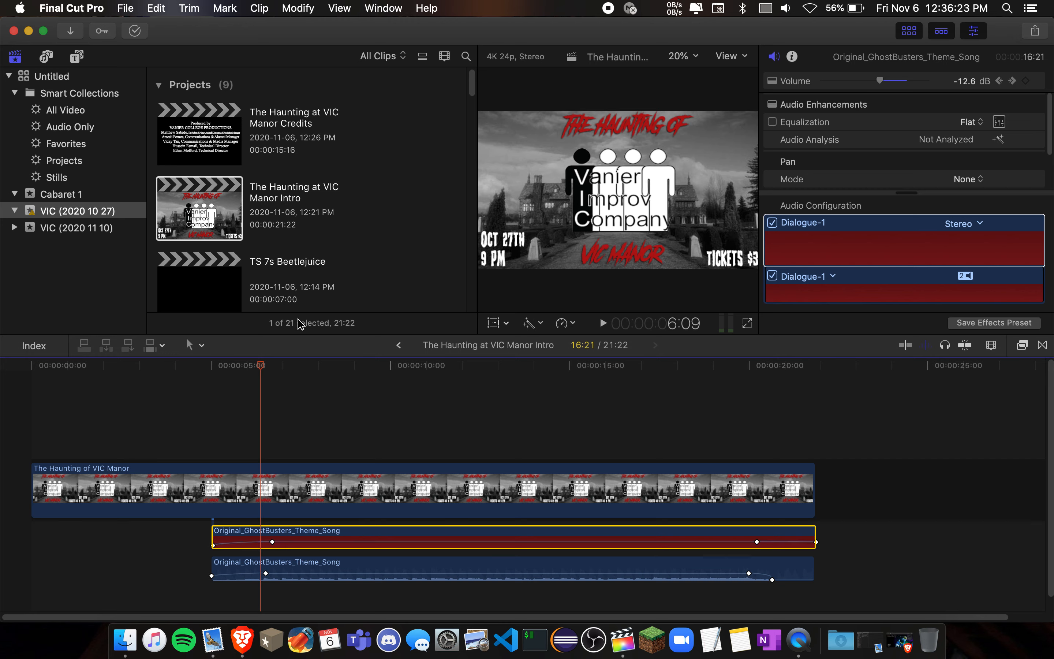
drag(262, 370, 30, 366)
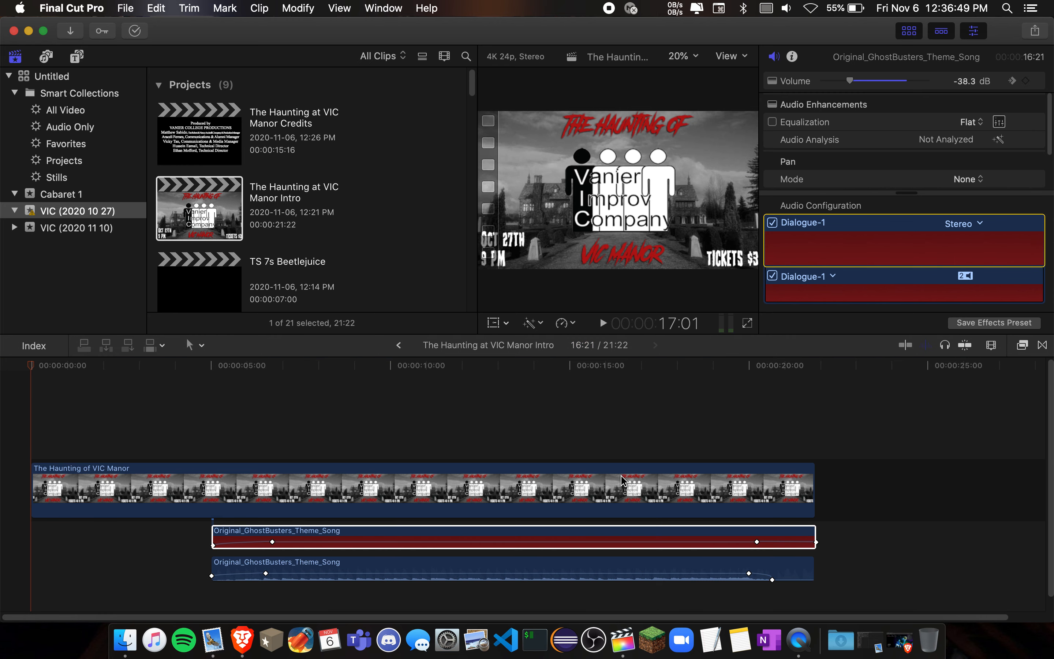
- Try rotating The Haunting of VIC Manor clip to about 185.2° and undo the rotation
click(626, 508)
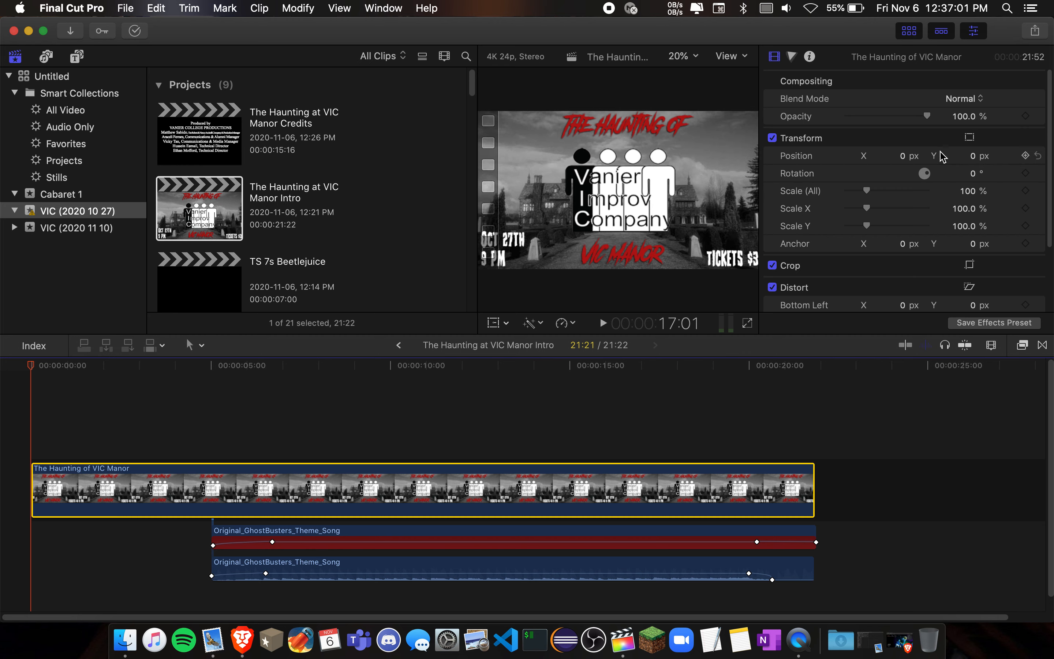
mouse_move(929, 121)
mouse_down()
mouse_move(875, 118)
mouse_move(941, 120)
mouse_up()
drag(928, 174, 918, 179)
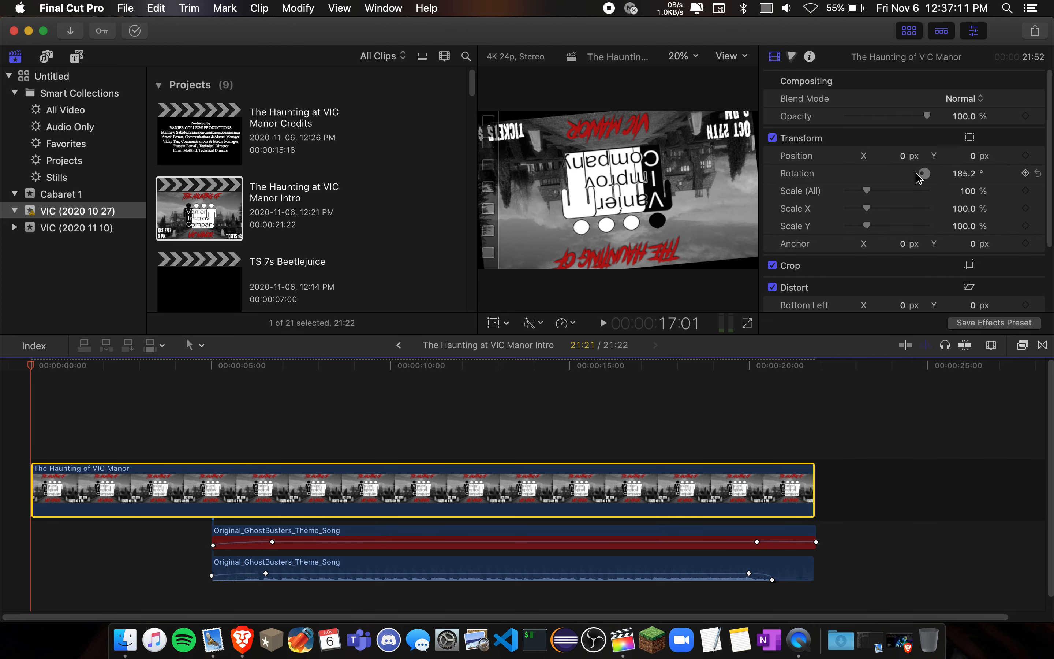
key(super+z)
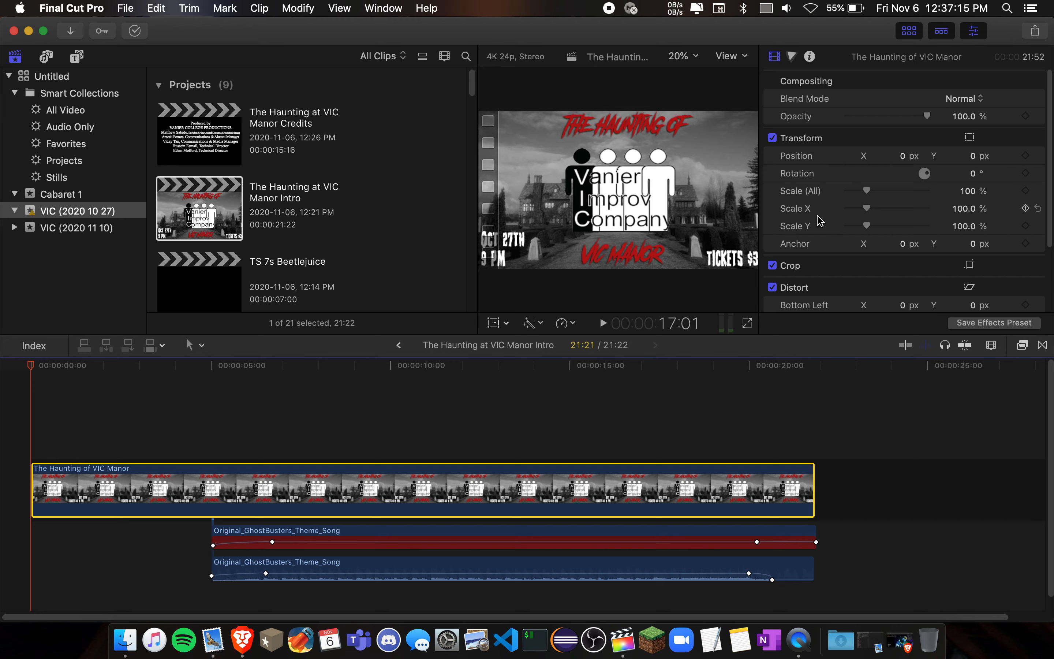
- Try stretching The Haunting of VIC Manor clip to a Scale X of about 149.5% and undo the stretch
mouse_move(868, 217)
mouse_down()
mouse_move(854, 214)
mouse_move(882, 215)
mouse_up()
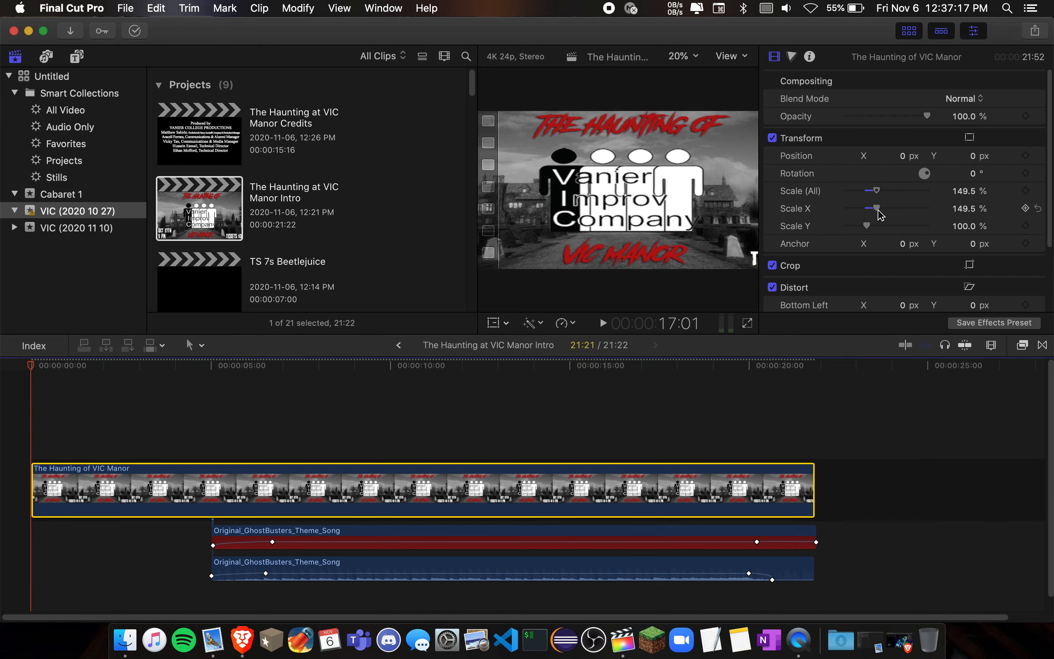
key(super+z)
scroll(828, 222, down, 5)
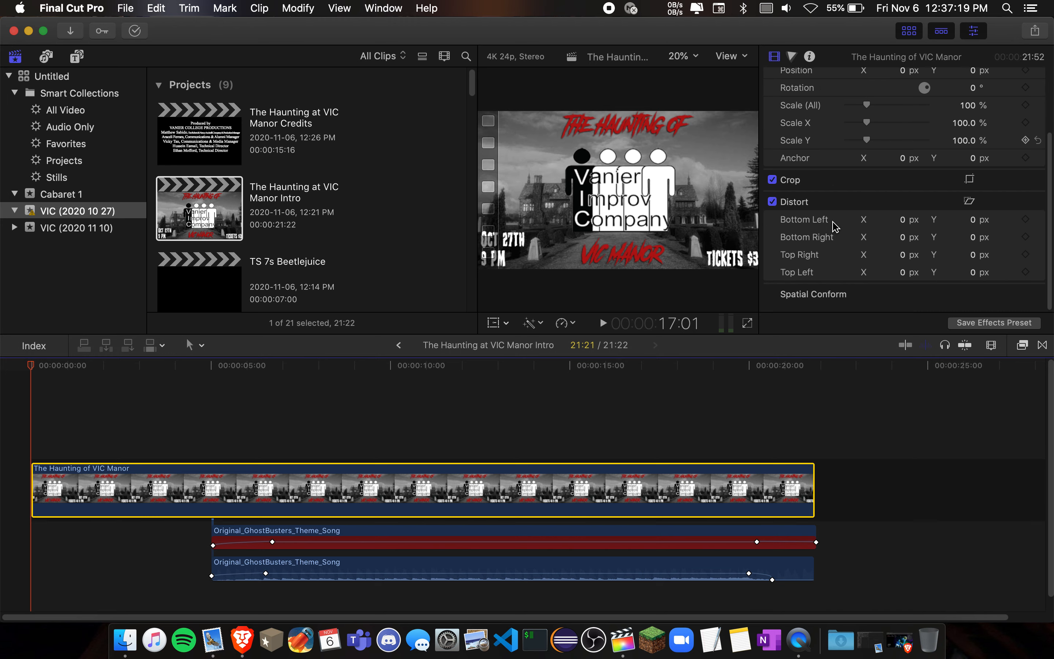
- Examine the audio settings, clip information and volume keyframes of the lower Original_GhostBusters_Theme_Song clip
click(390, 567)
click(886, 147)
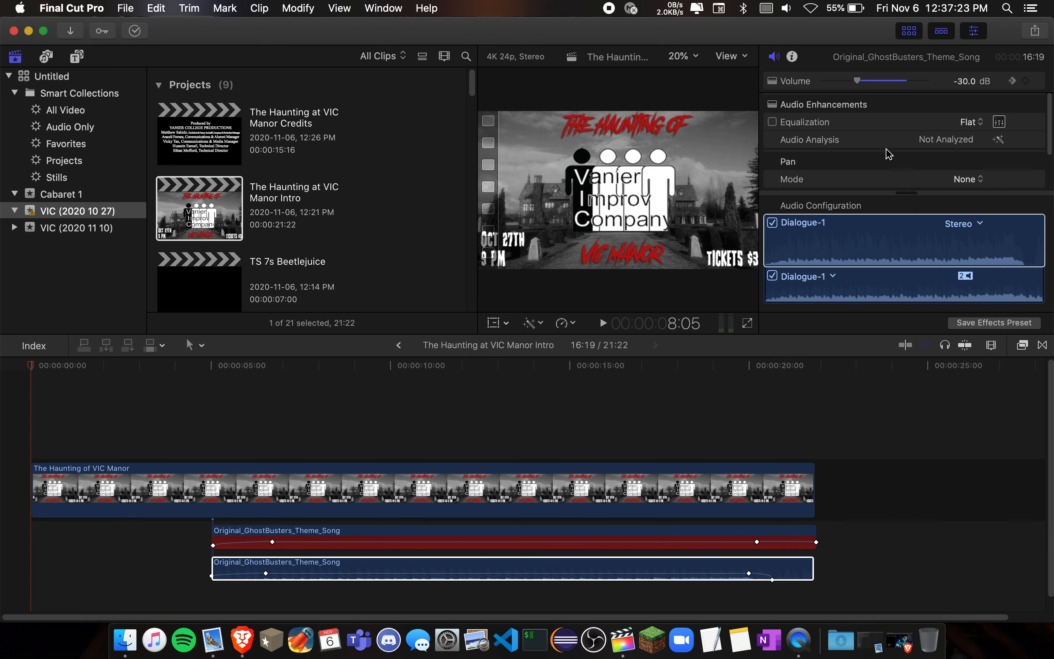
click(792, 56)
scroll(843, 212, down, 3)
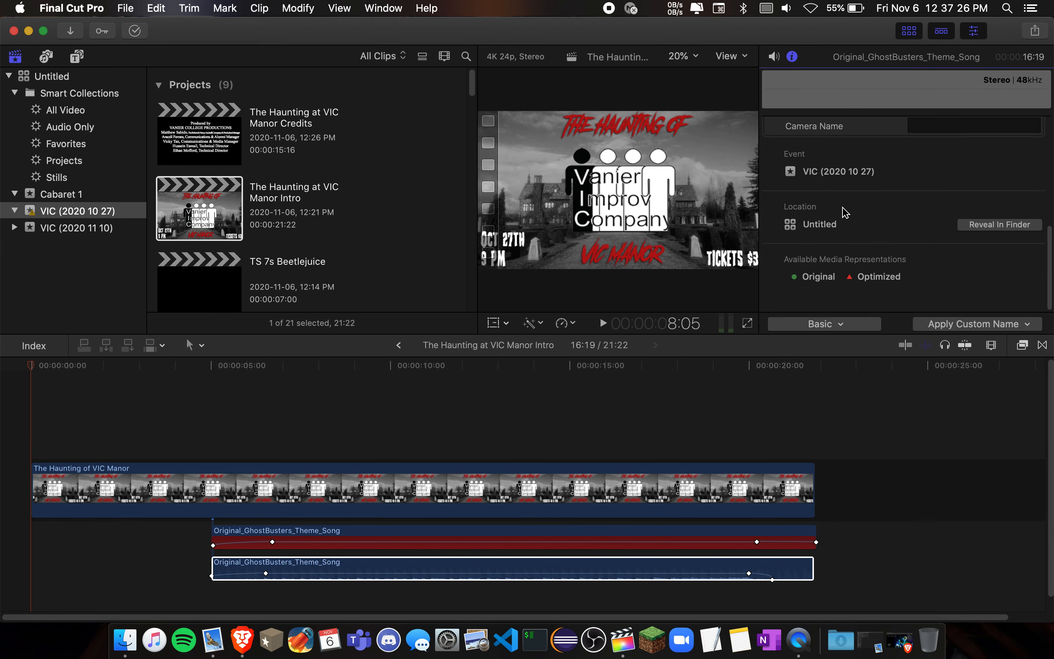
click(774, 56)
scroll(818, 167, down, 2)
scroll(821, 174, up, 2)
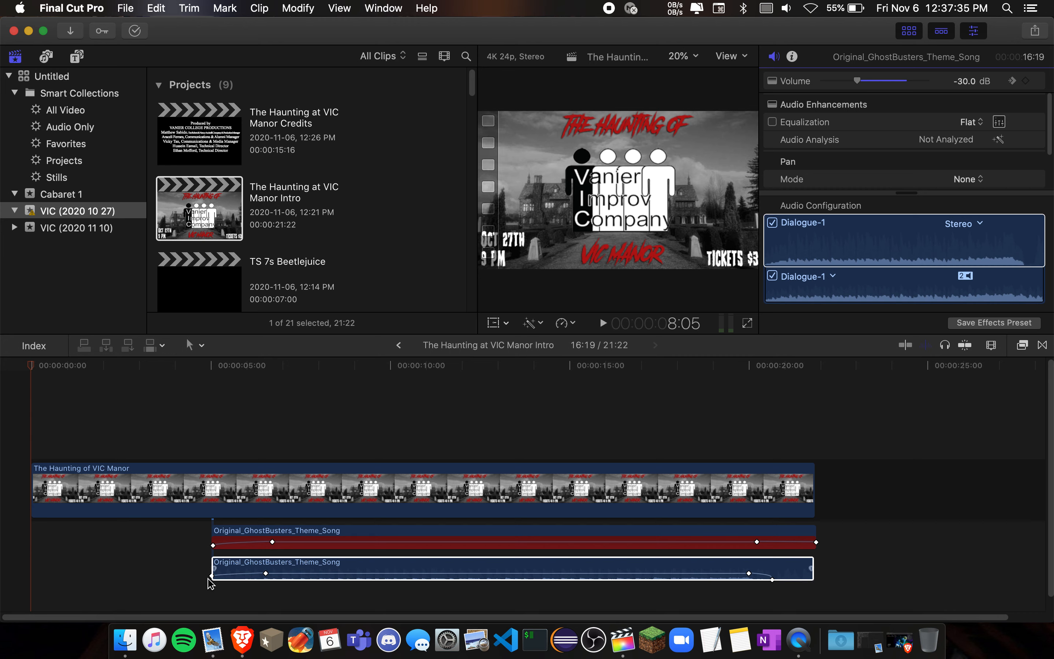
mouse_move(265, 574)
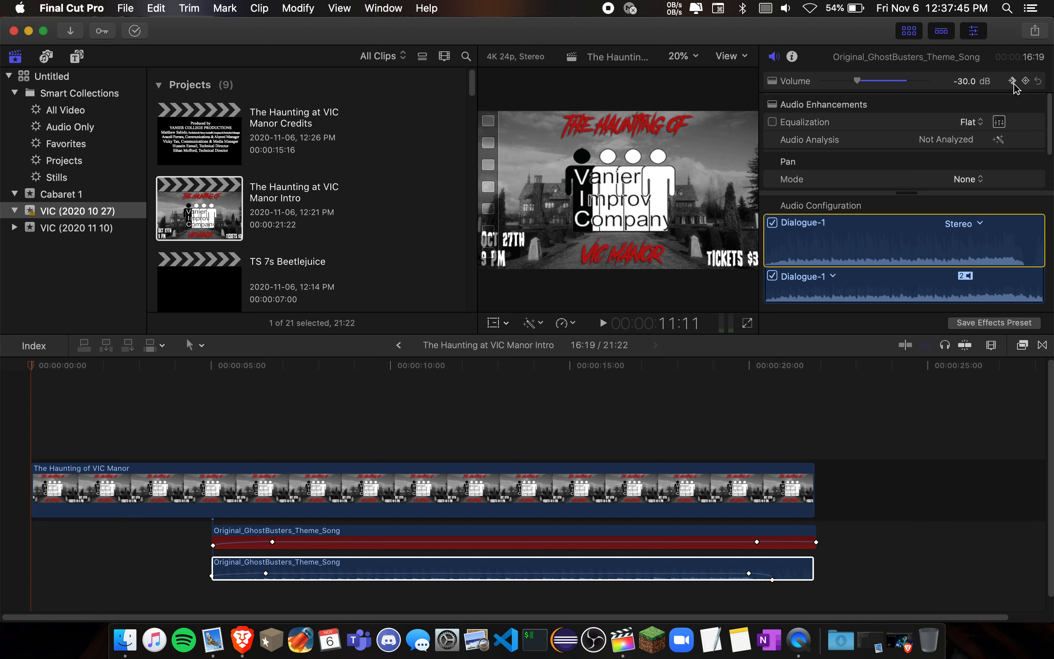
- Step forward and back through the volume keyframes of the lower theme song clip to check the level at each
click(1013, 83)
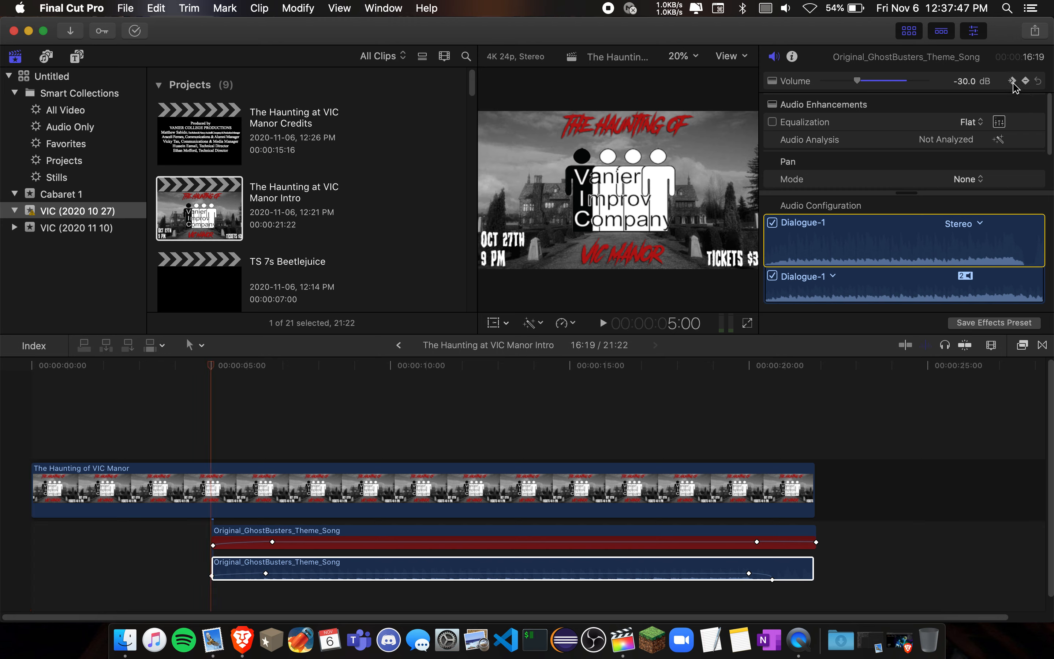
click(1013, 81)
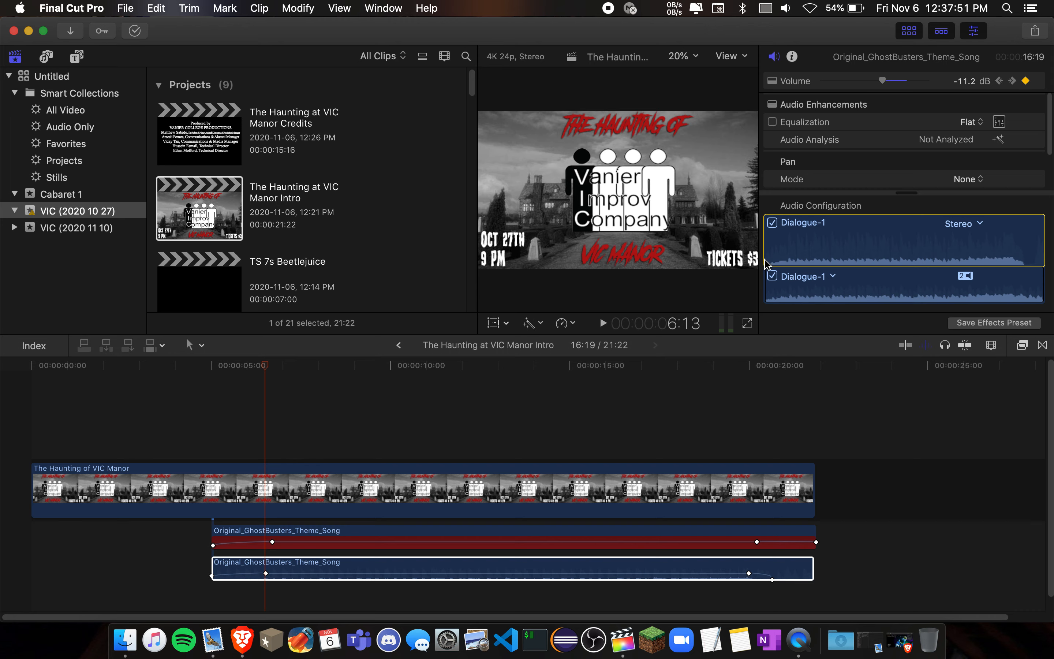
click(999, 81)
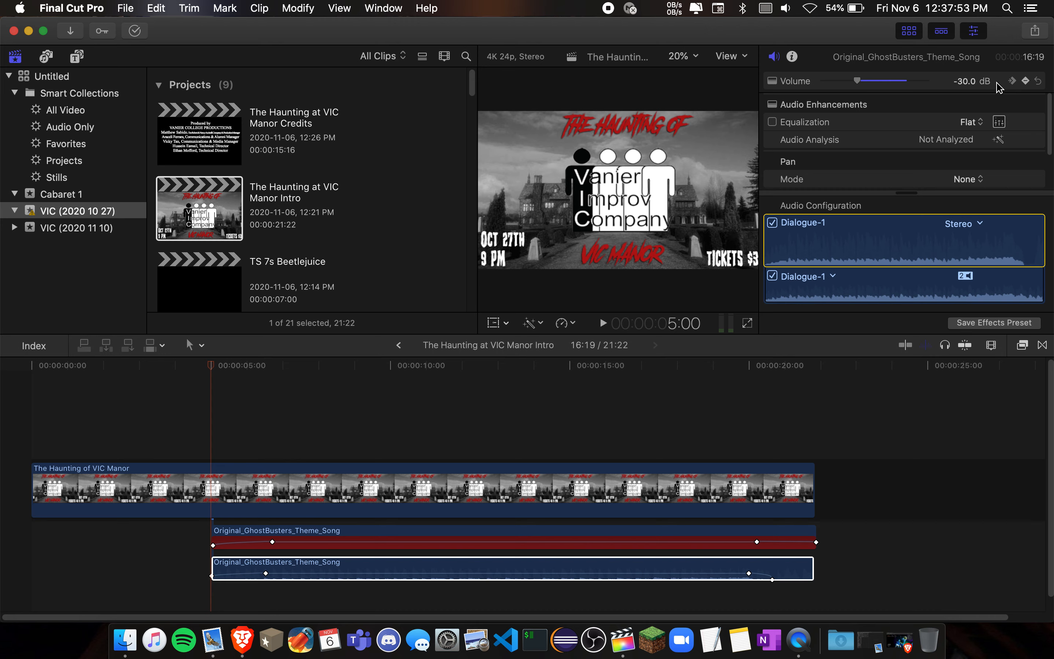
click(1012, 81)
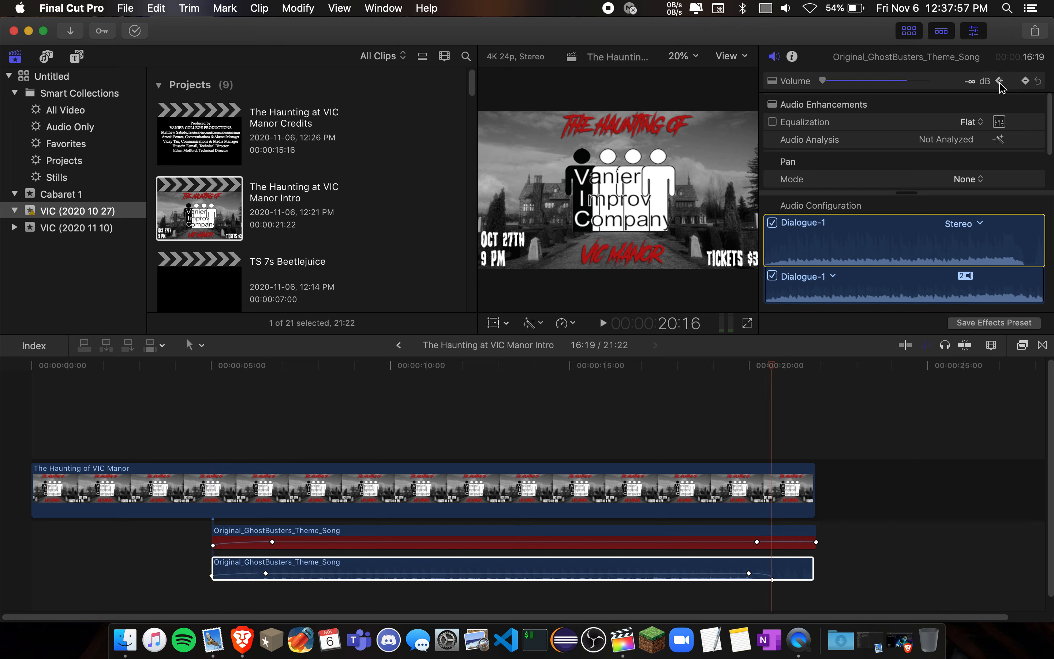
click(1000, 82)
click(1000, 82)
click(999, 81)
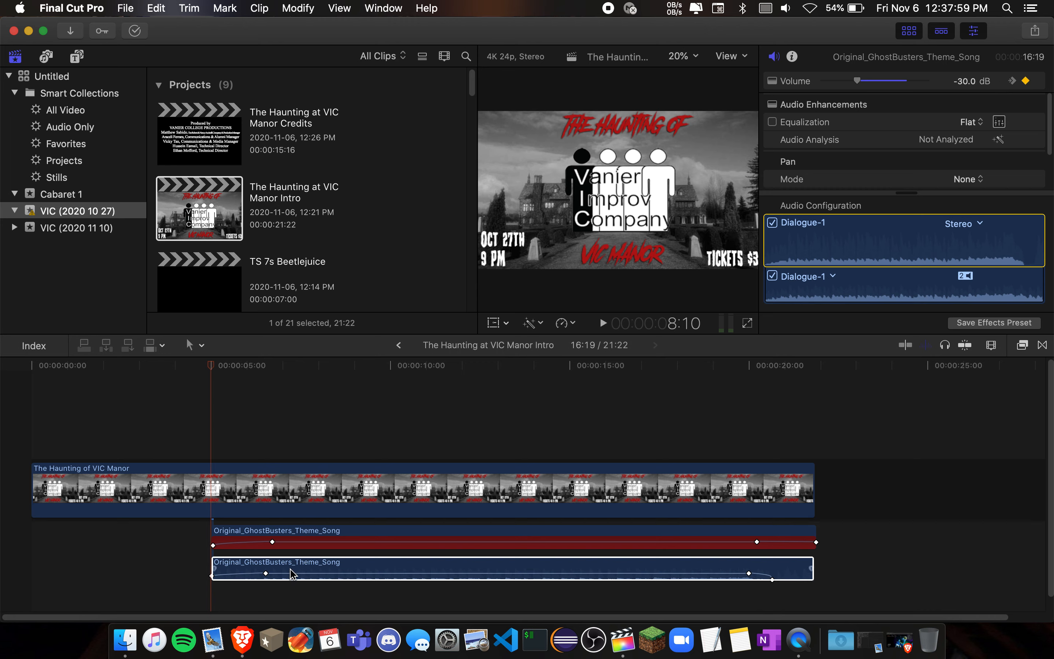
- Delete all volume keyframes from the lower Original_GhostBusters_Theme_Song clip
click(267, 574)
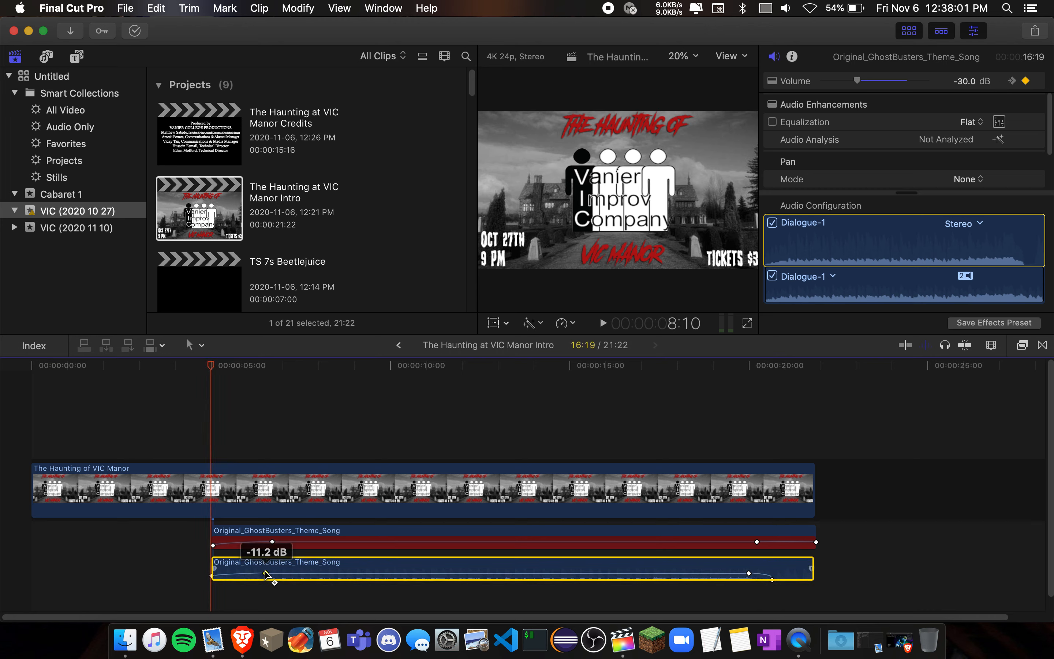
click(266, 573)
click(1028, 82)
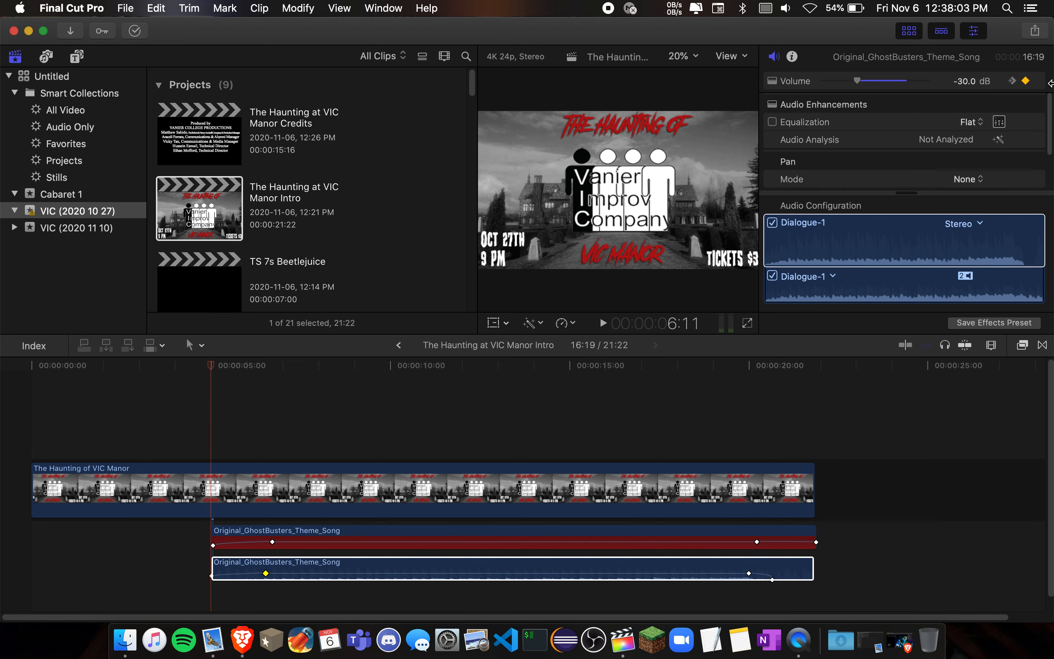
click(1026, 84)
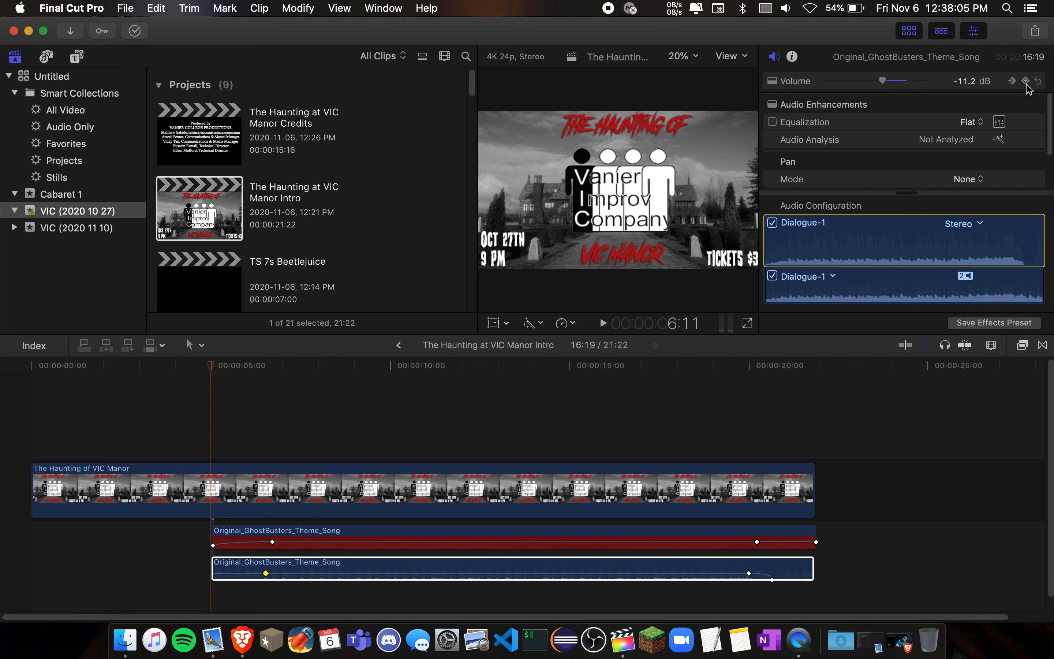
click(1027, 84)
click(1012, 81)
click(1012, 81)
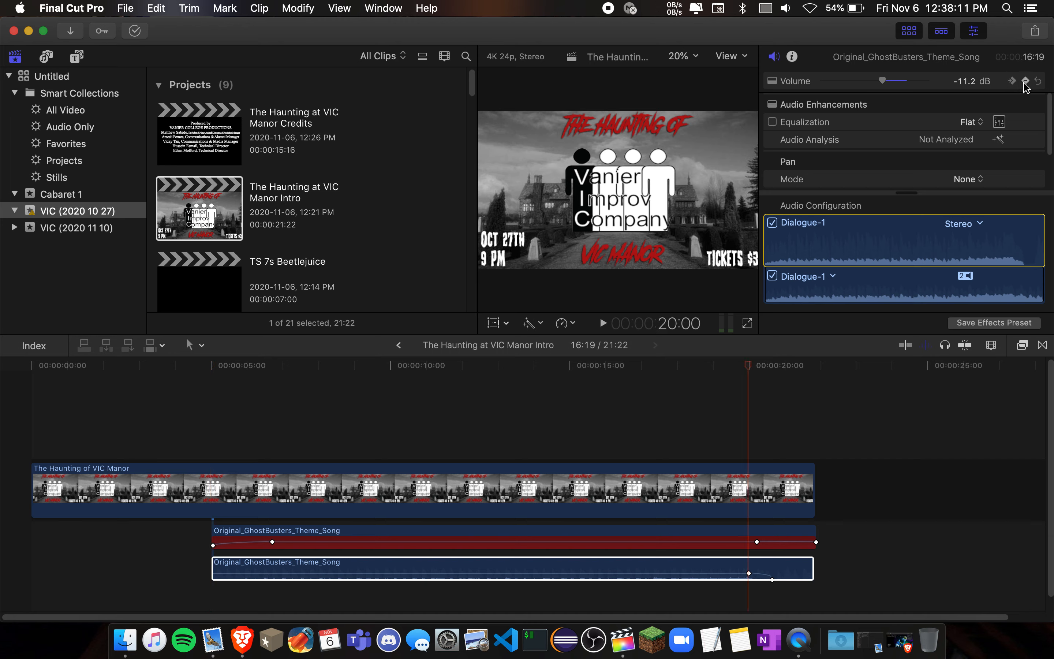
click(1026, 82)
click(1013, 81)
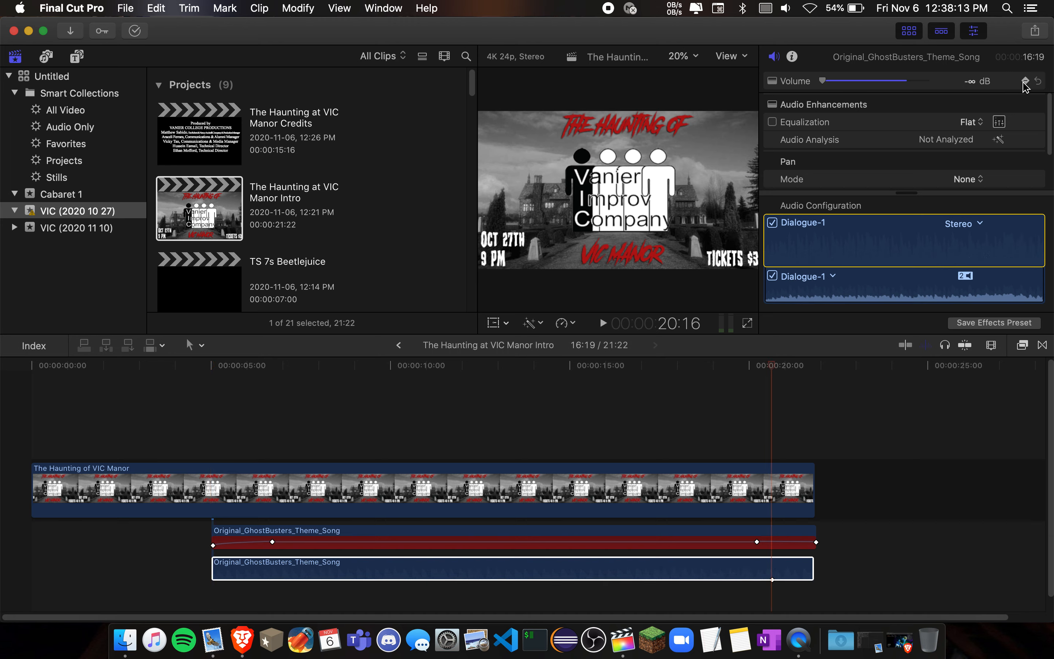
click(1025, 82)
- Reset the lower theme song clip's volume to 0 dB
click(970, 82)
text(0)
key(Return)
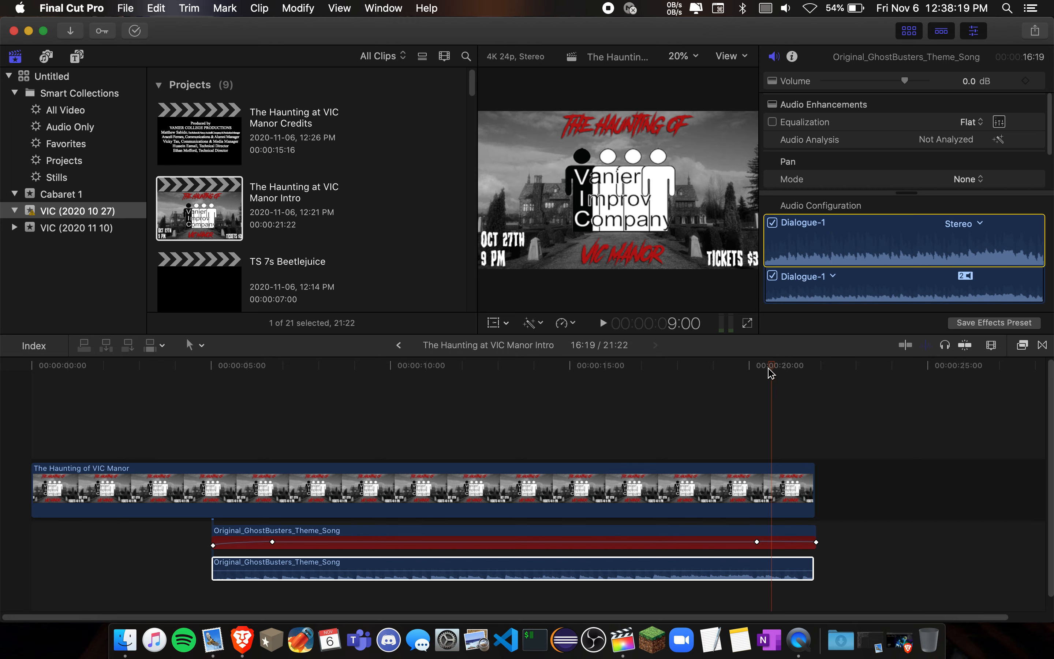
- Move the playhead to the beginning of the lower theme song clip and set the clip's volume to -30 dB
drag(773, 371, 215, 371)
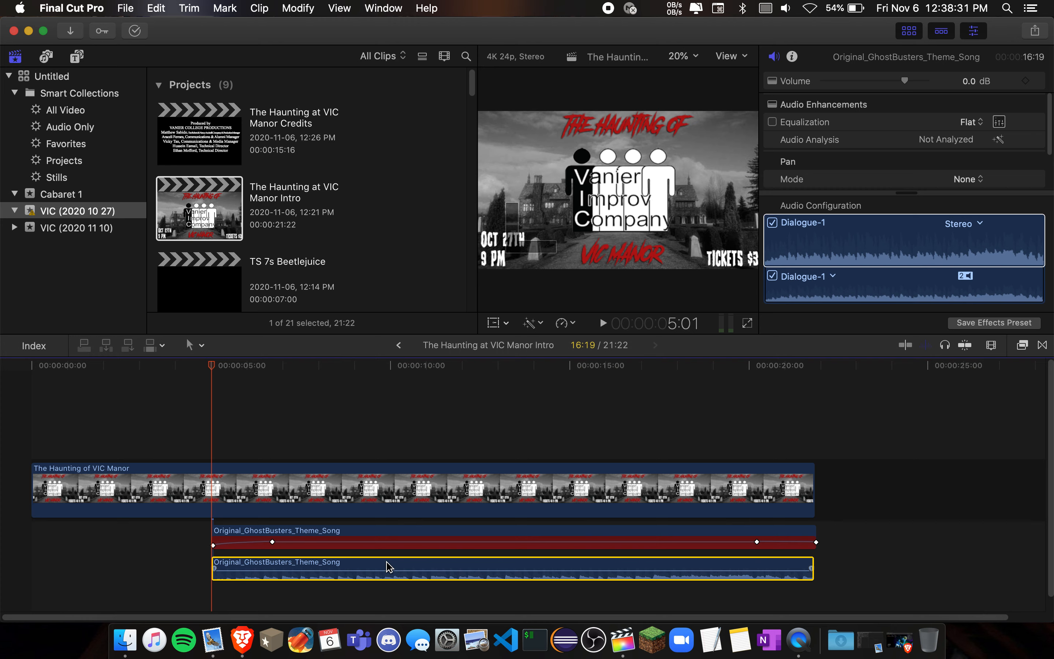
click(932, 88)
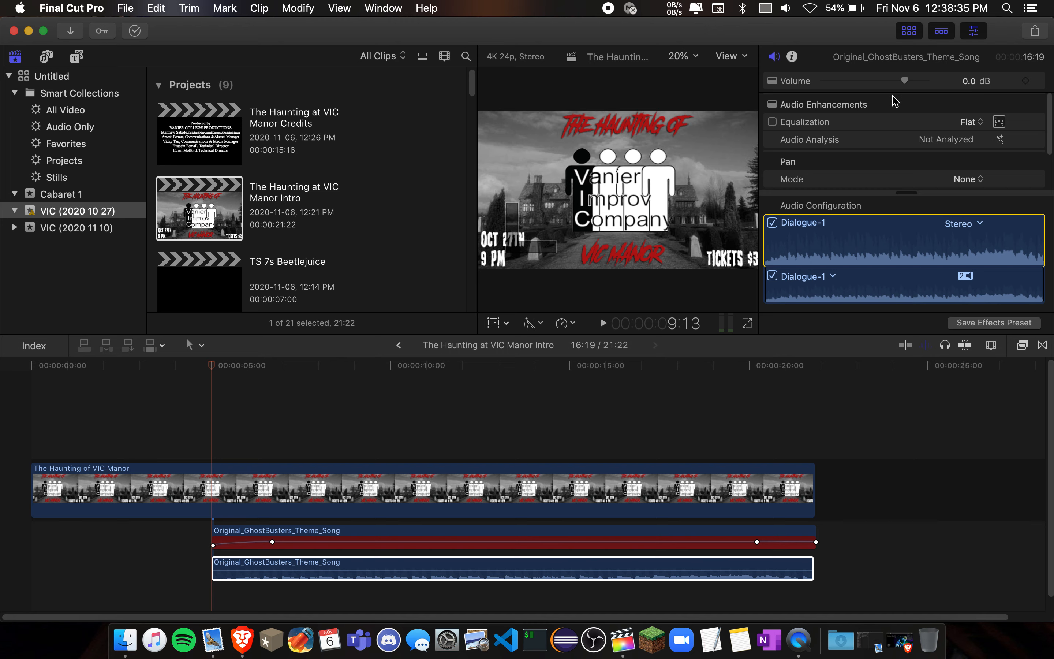
click(967, 87)
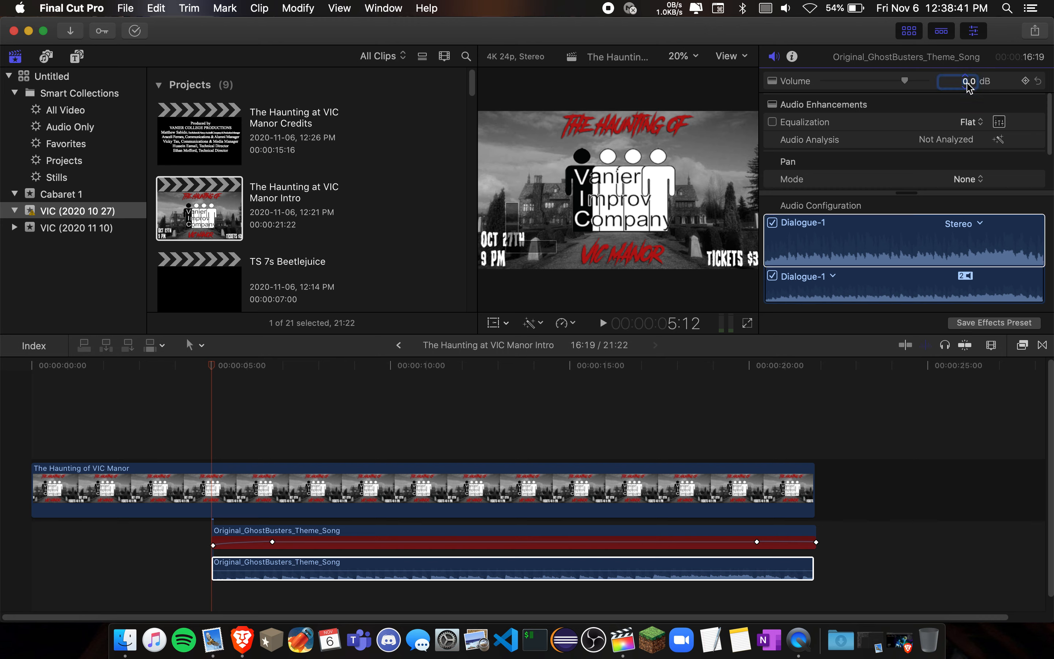
text(-30)
key(Return)
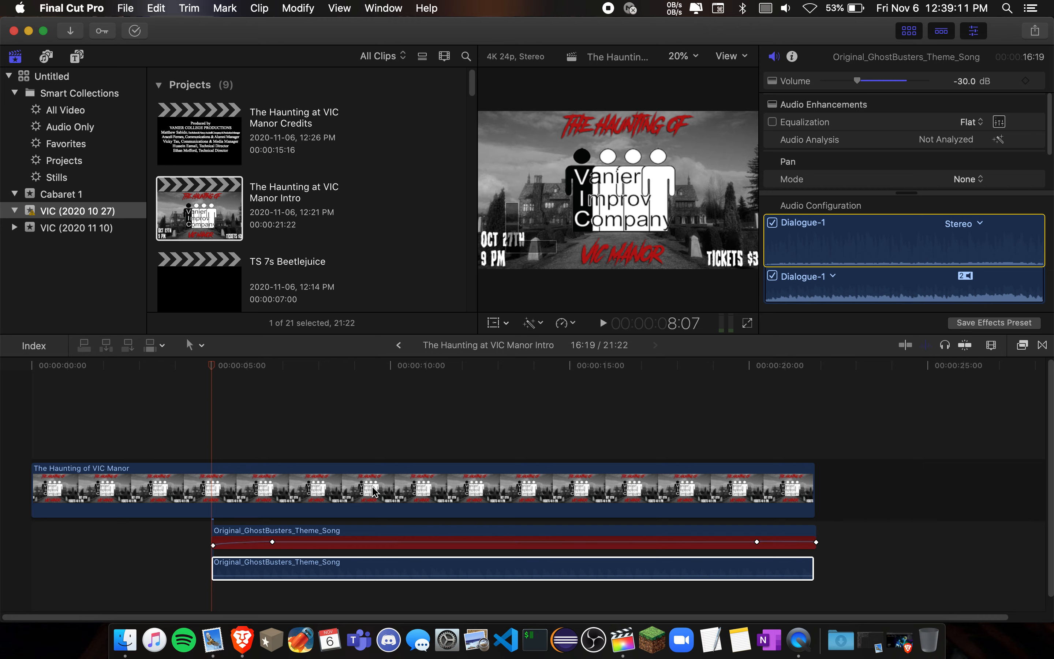
- Play the project from the start of the theme song to listen to the audio level
key(/)
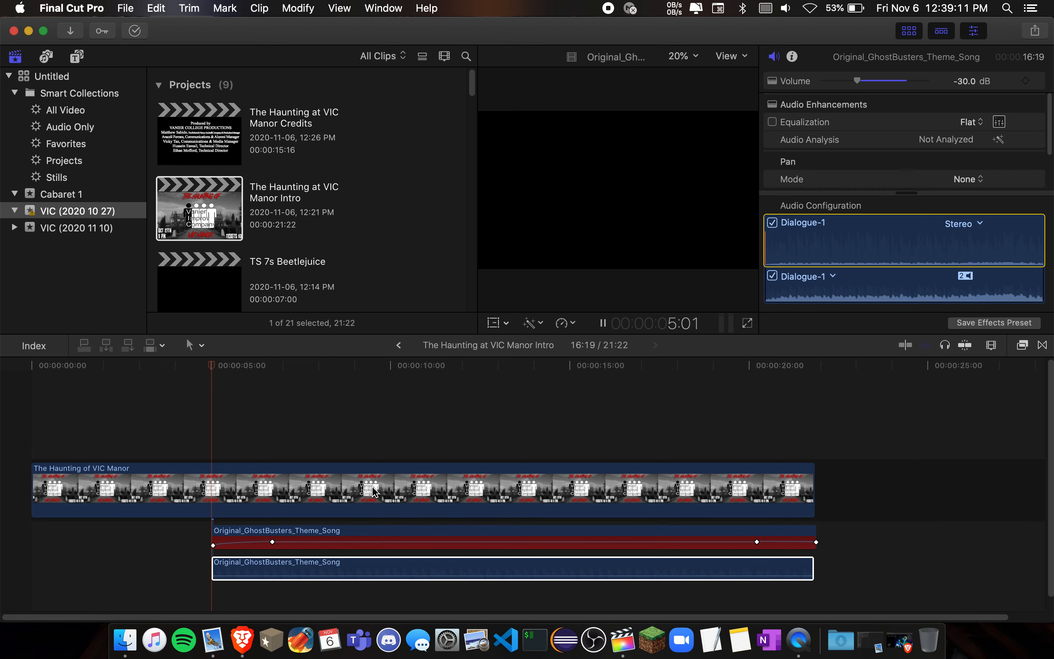
click(209, 478)
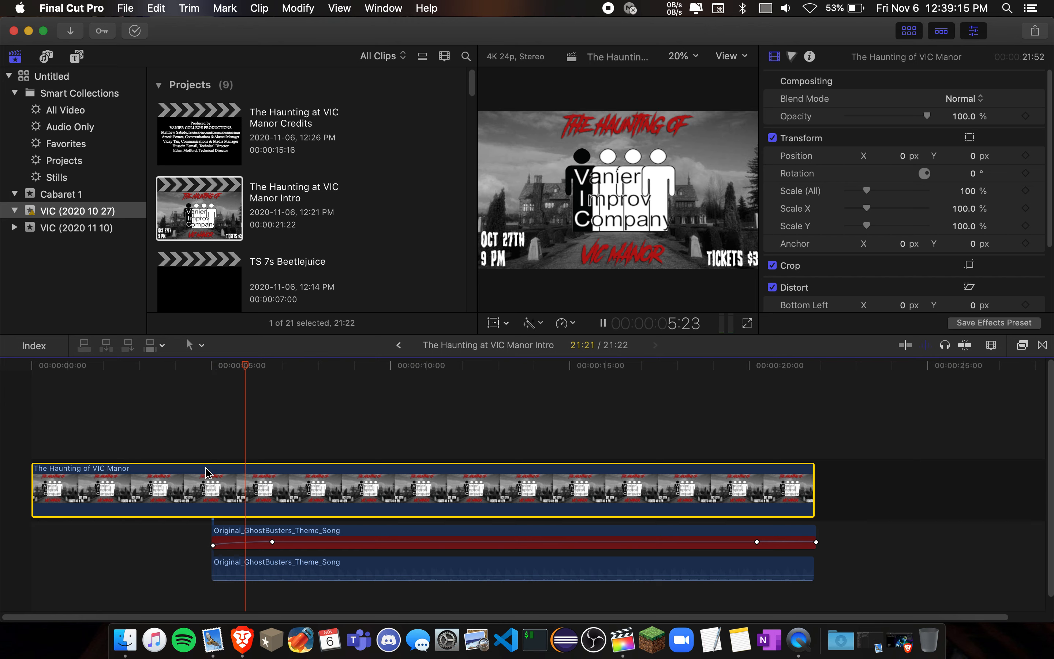
key(space)
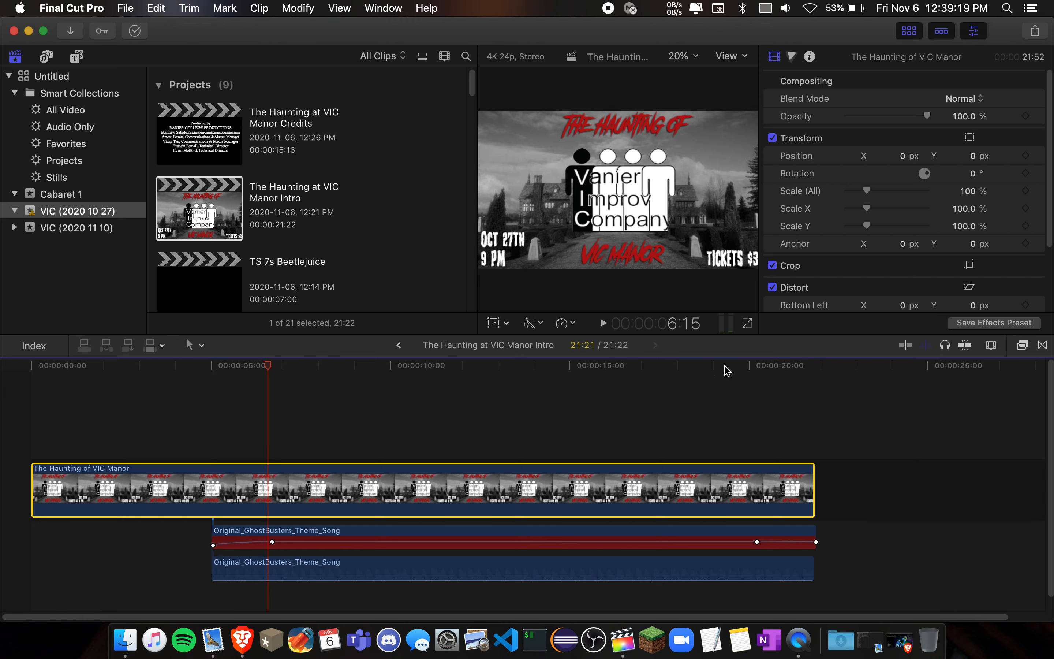
- Add a volume keyframe to the lower theme song clip at 5:02 and play on from there
mouse_move(457, 575)
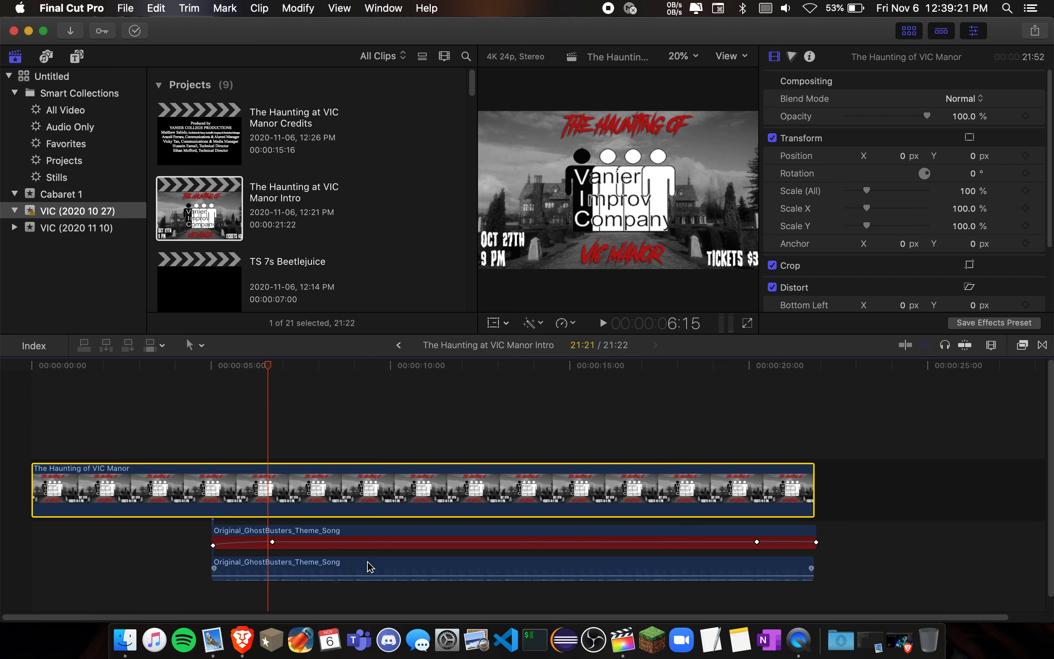
click(369, 567)
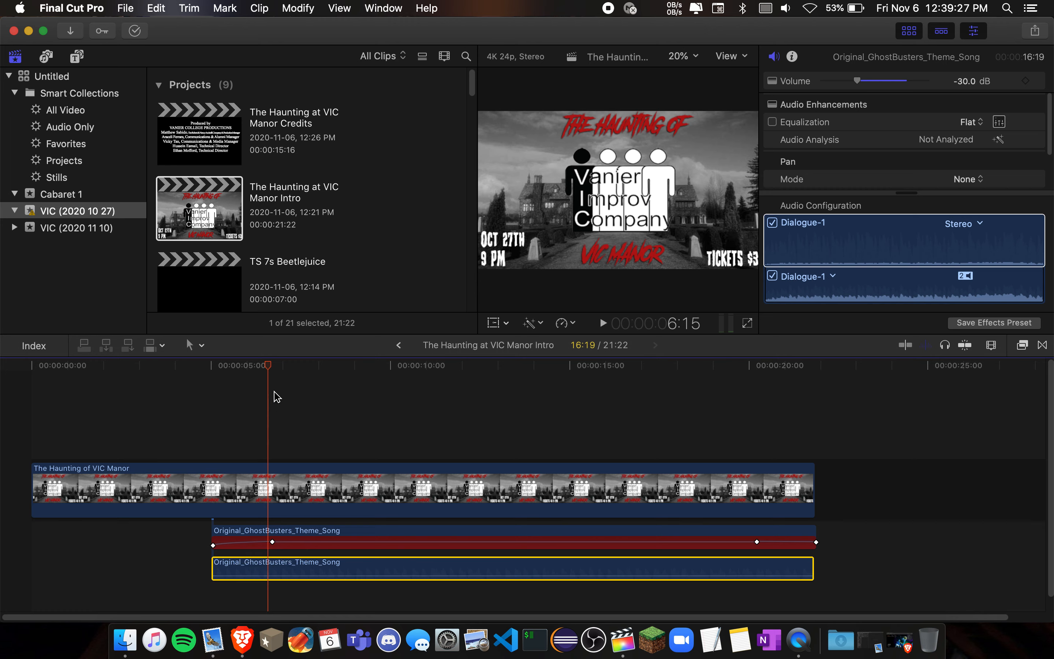
drag(266, 366, 214, 365)
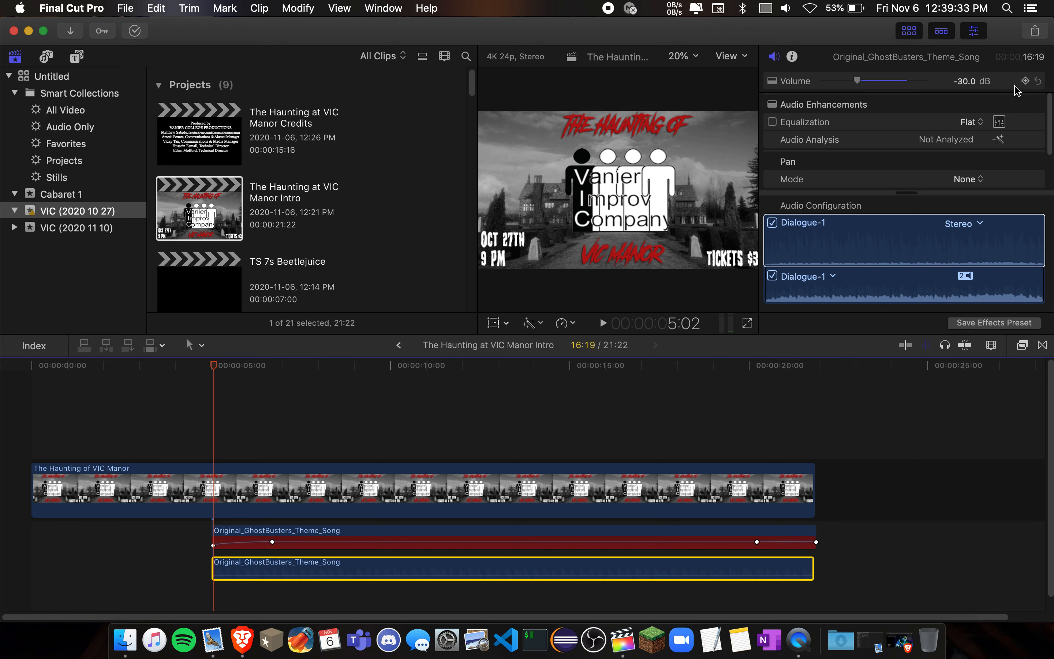
click(1026, 81)
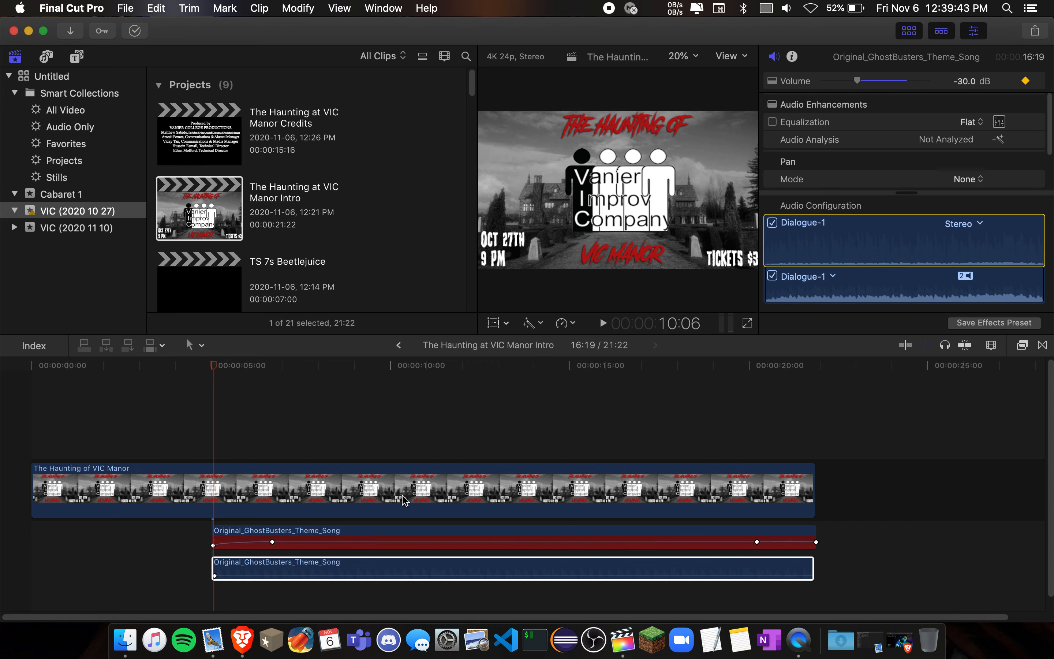
key(space)
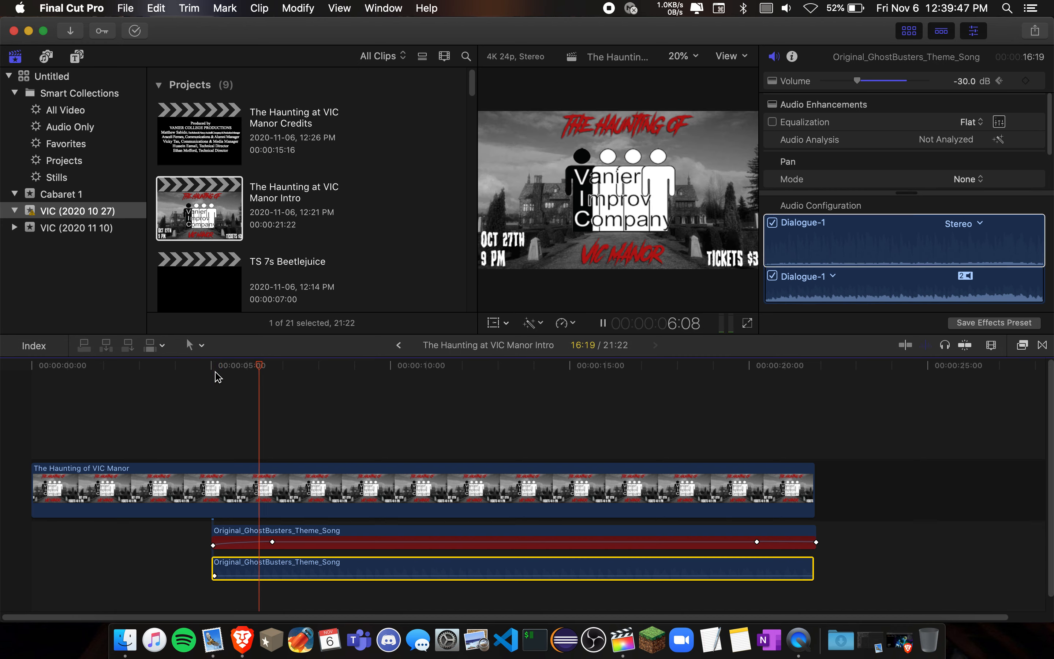
- Stop playback shortly after the start of the lower theme song clip and set its volume to -10 dB there
key(space)
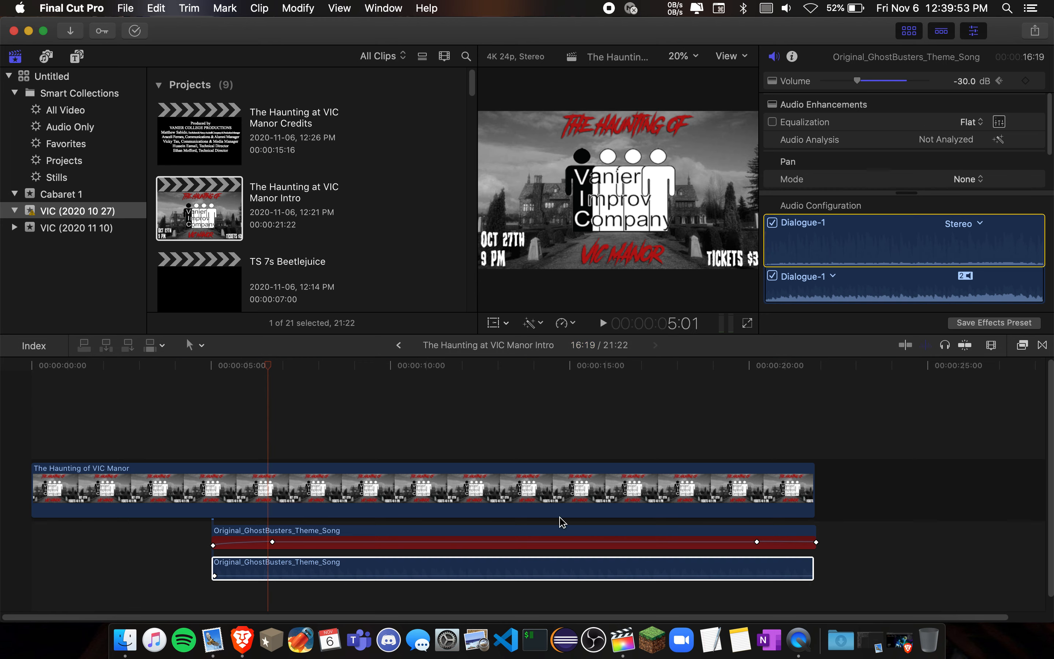
mouse_move(463, 576)
mouse_down()
mouse_move(464, 558)
mouse_move(463, 577)
mouse_up()
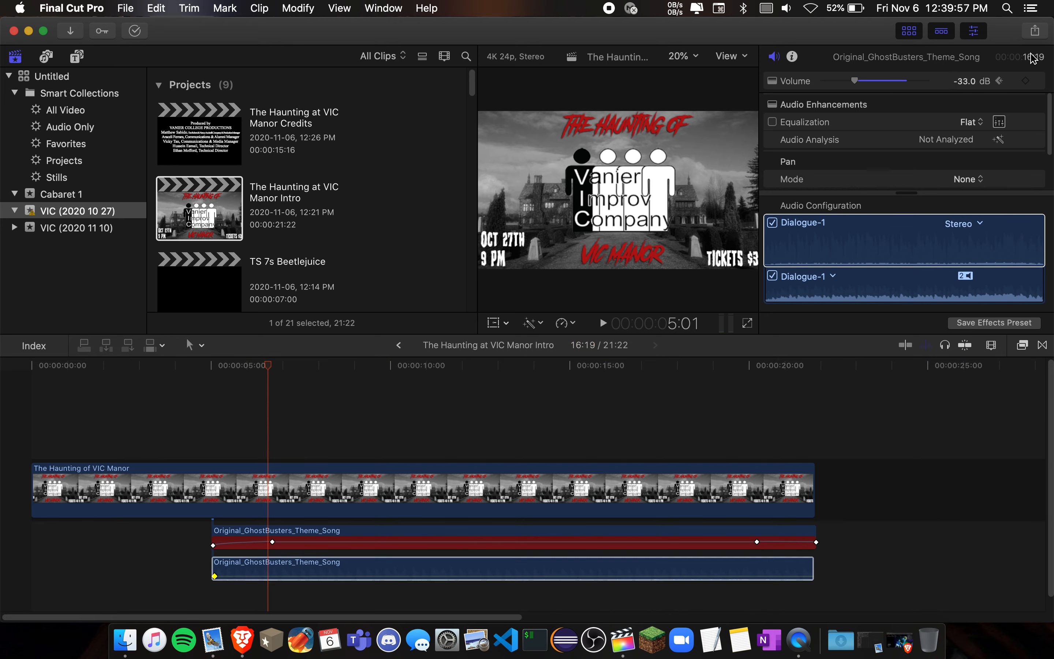
click(964, 82)
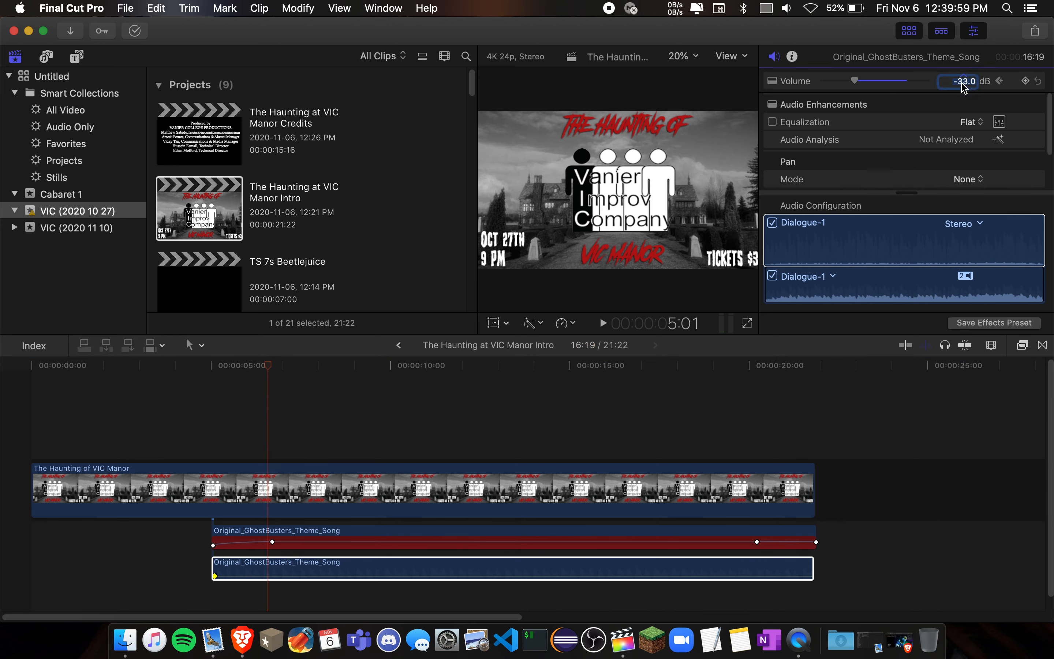
text(-10)
key(Return)
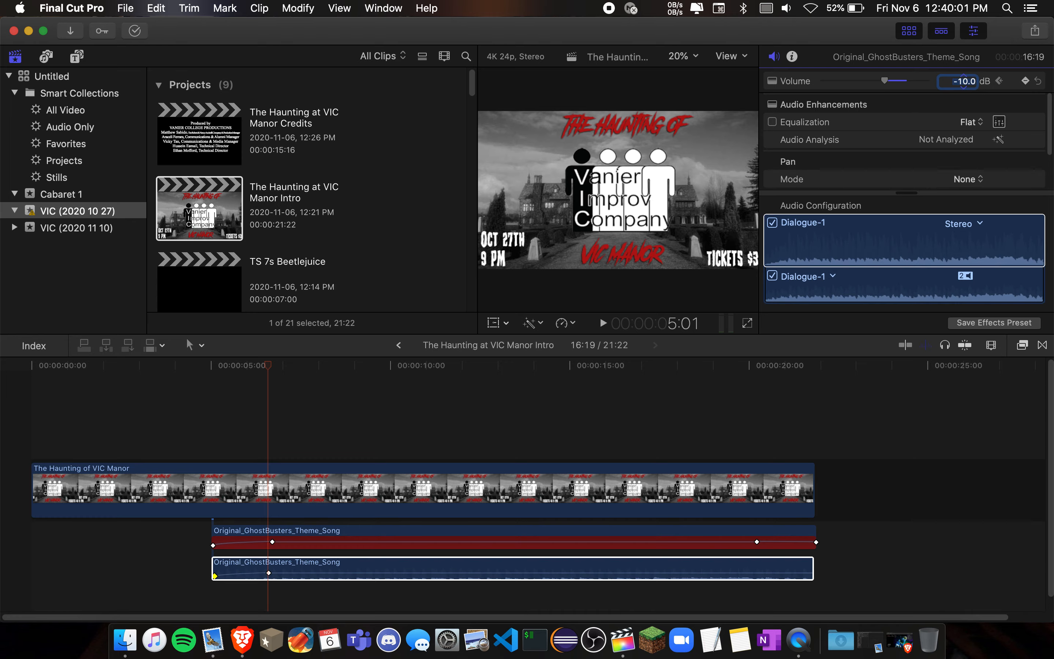
key(ctrl+Up)
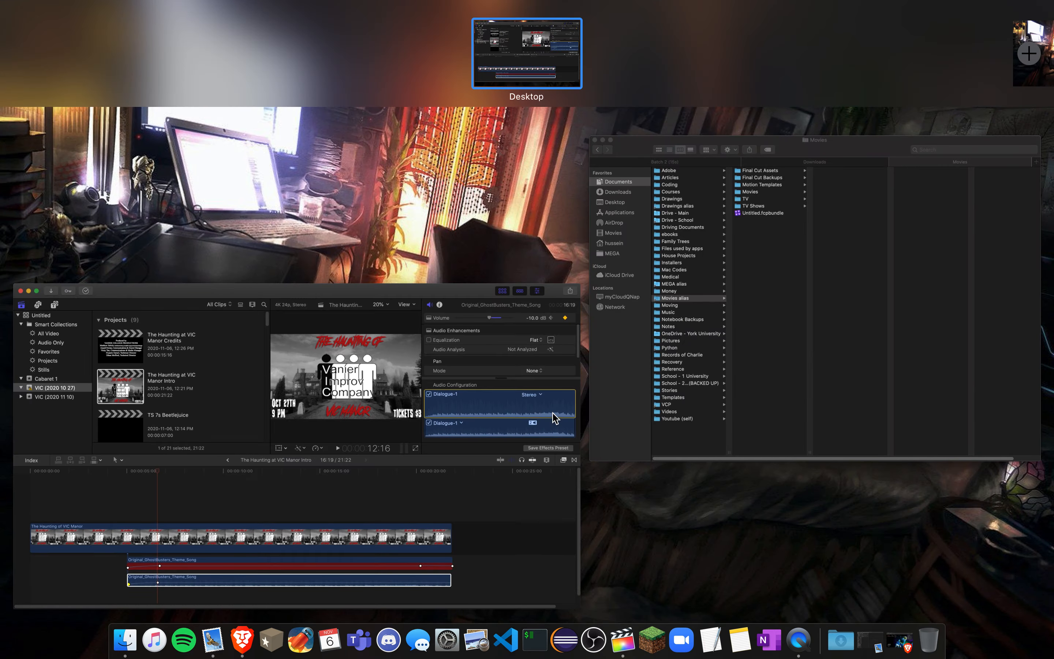
click(303, 553)
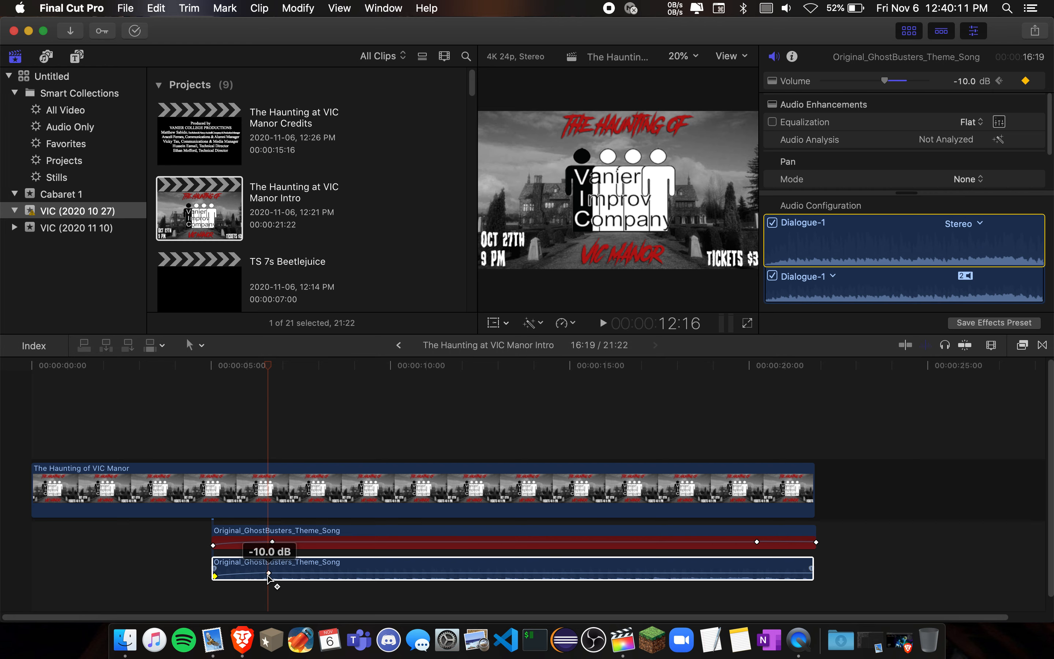
- Play on to 19:04 and add a volume keyframe to the lower theme song clip there
key(space)
click(296, 483)
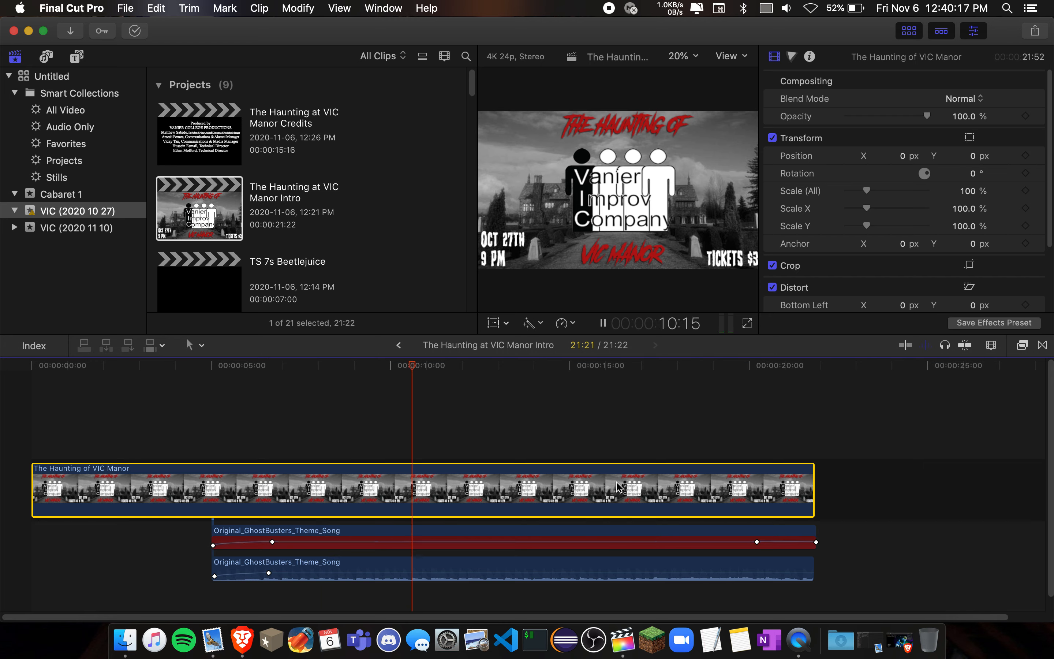
click(689, 436)
key(space)
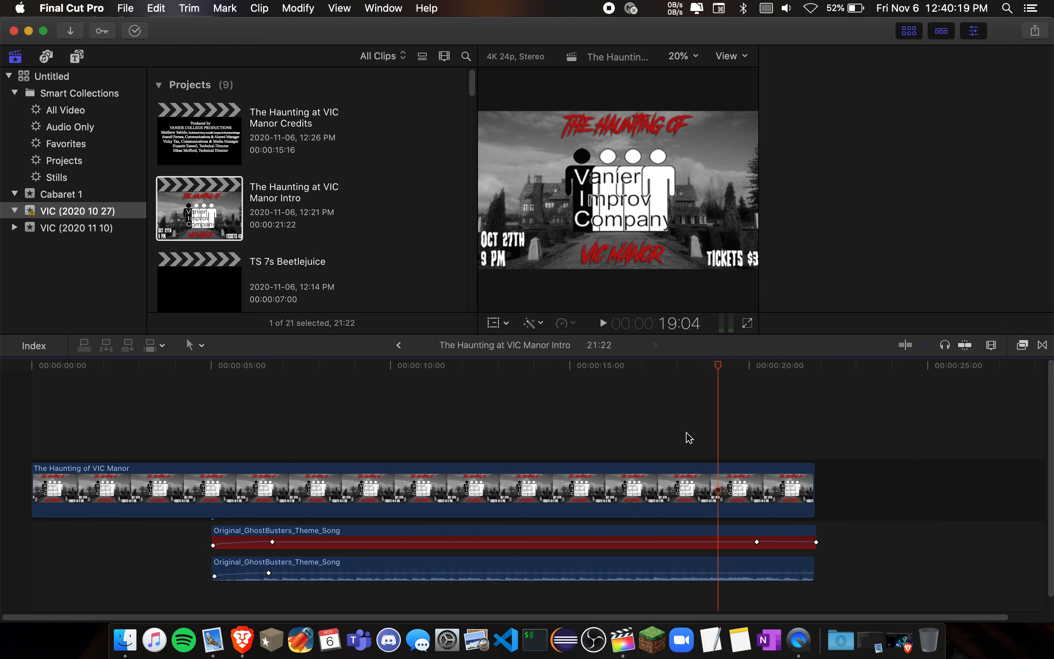
click(722, 565)
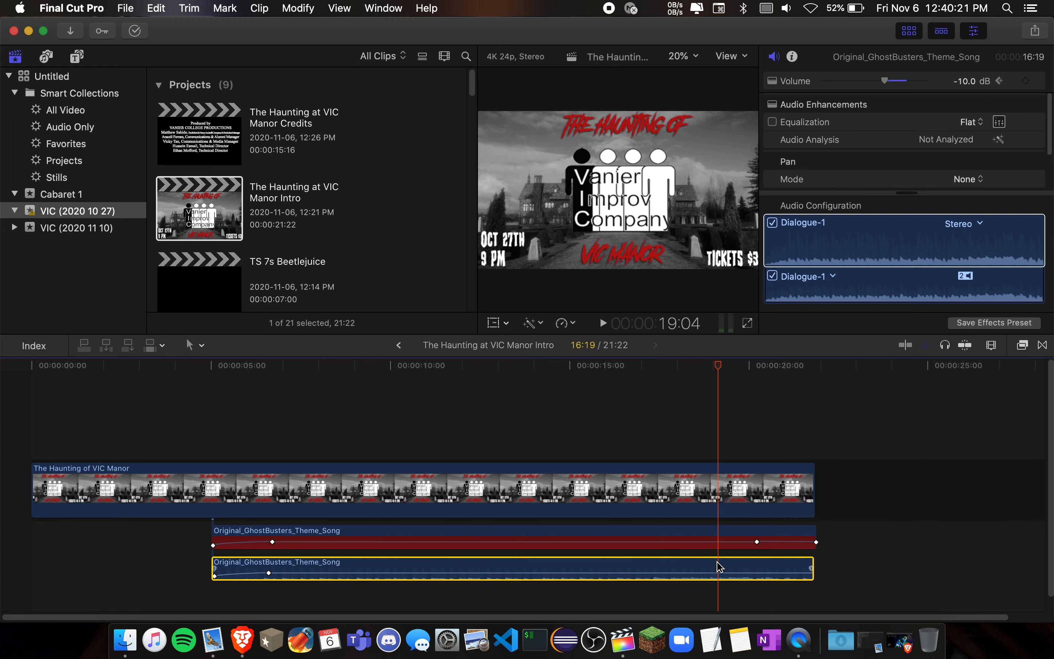
click(1025, 81)
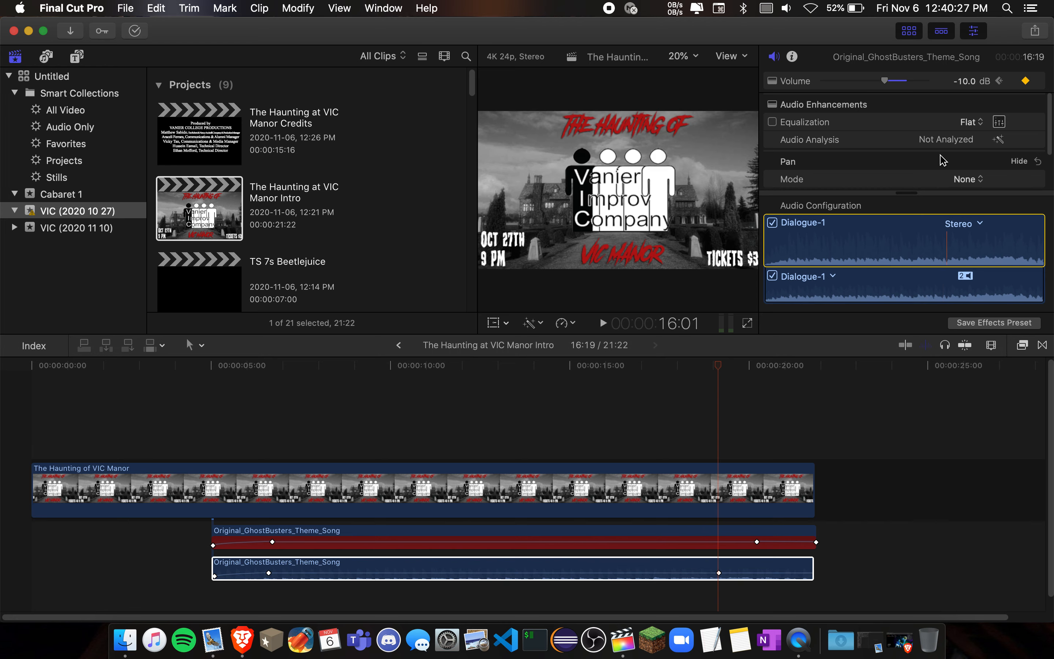
click(719, 573)
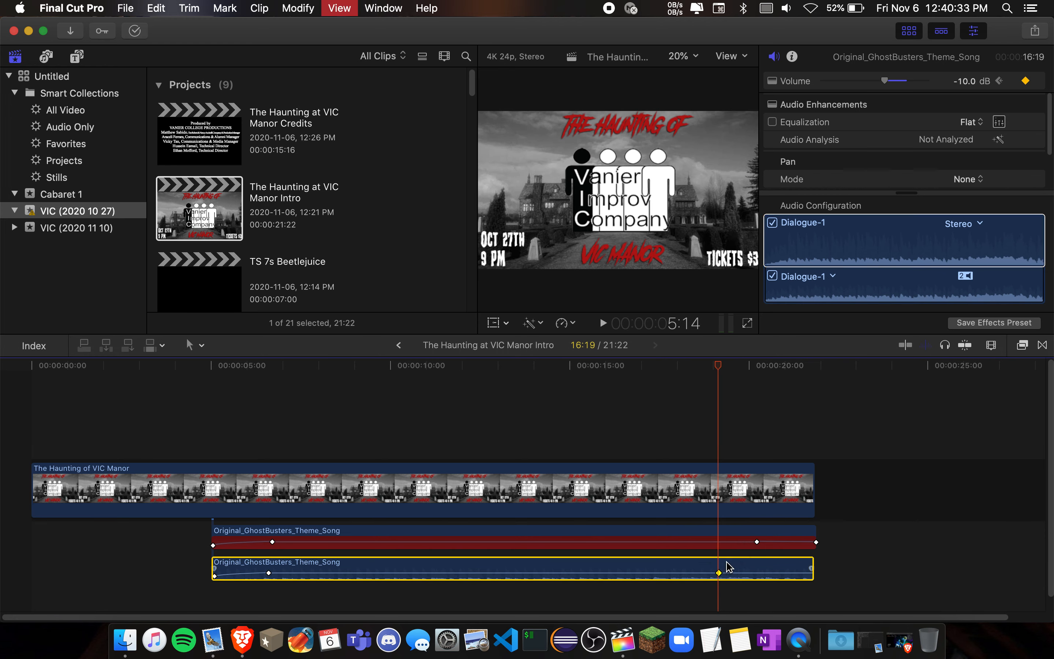
- Play on to just before the end of the lower theme song clip and lower its volume to -∞ dB
key(space)
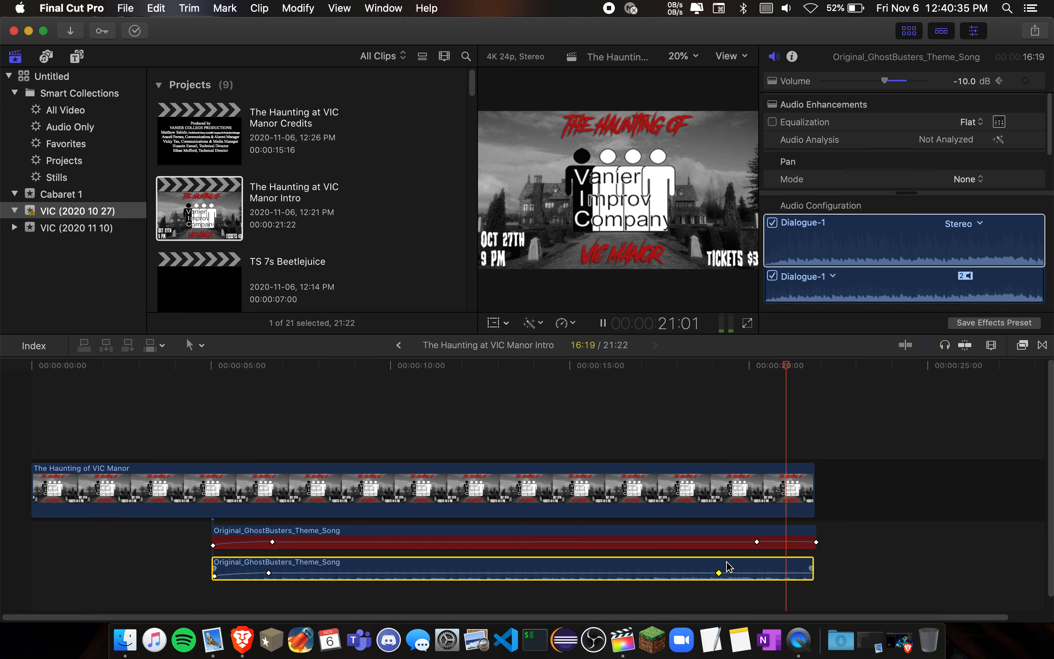
key(space)
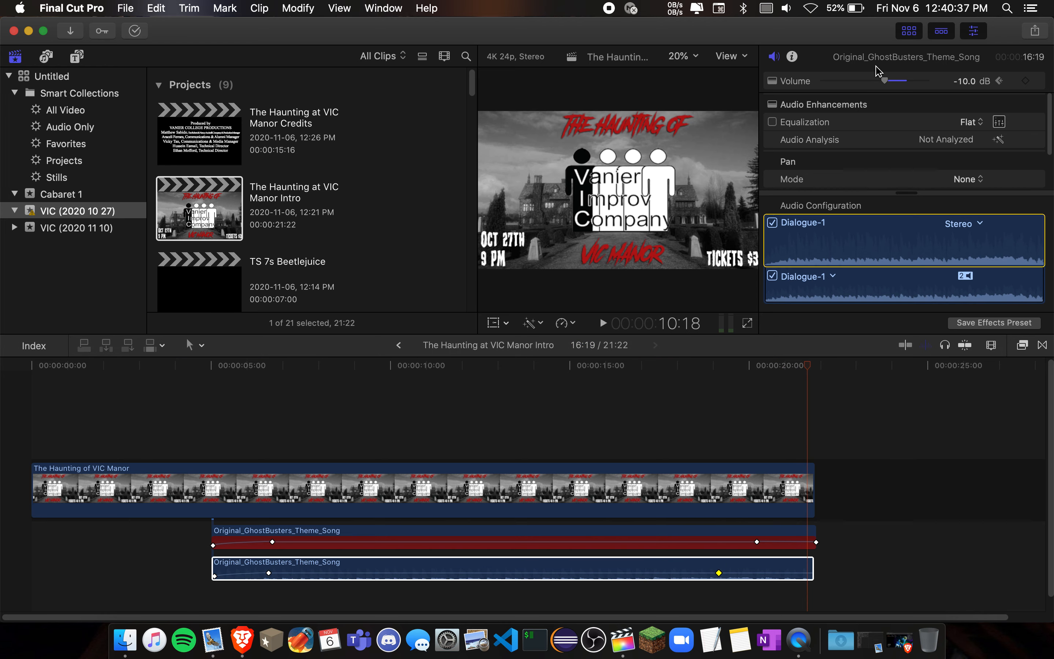
drag(884, 81, 806, 83)
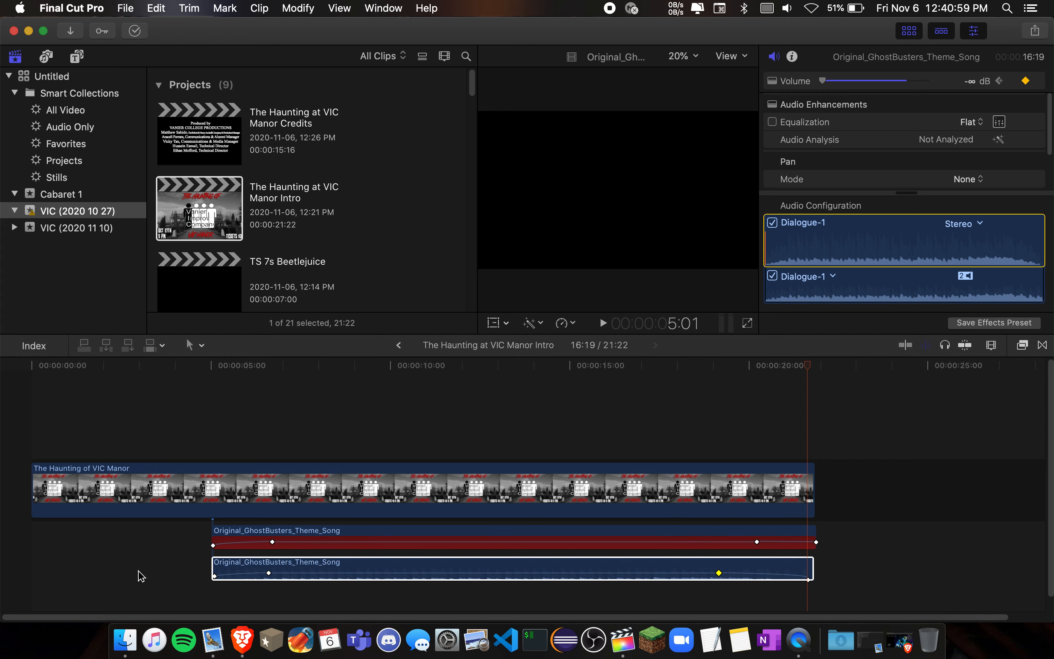
- Open The Haunting at VIC Manor Credits project and select the Black clip beneath the titles
double_click(195, 146)
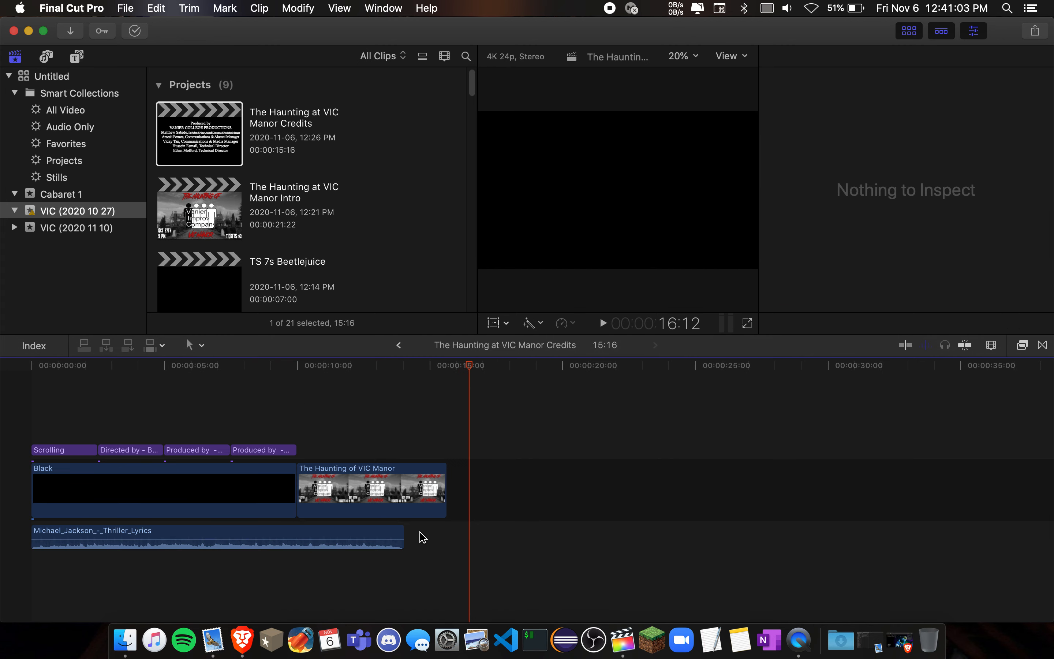
scroll(413, 535, up, 5)
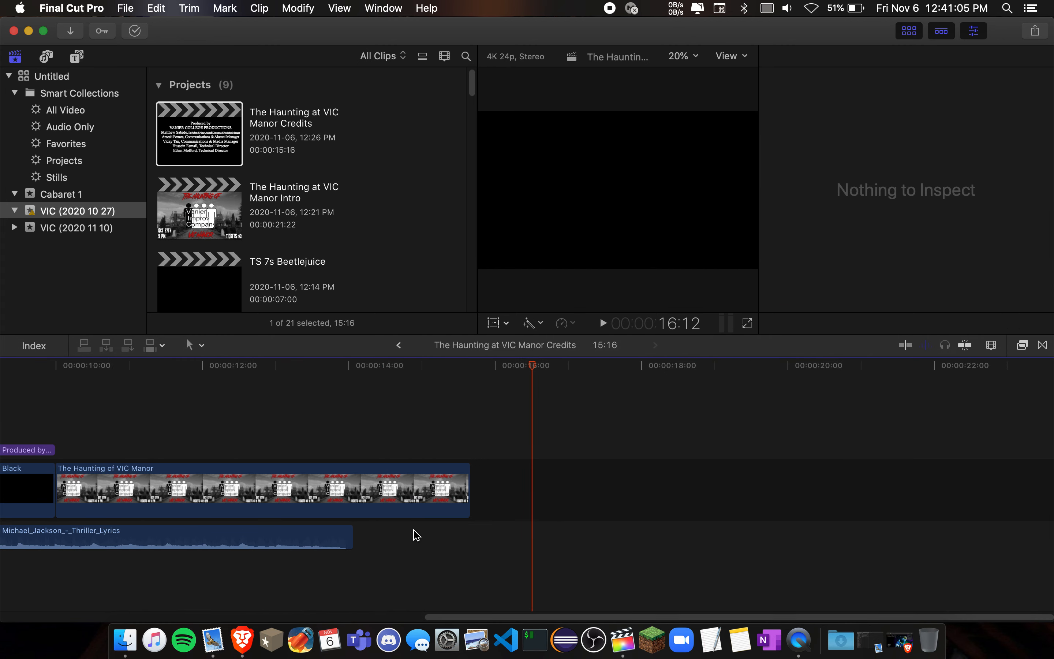
scroll(413, 535, left, 3)
scroll(414, 534, left, 6)
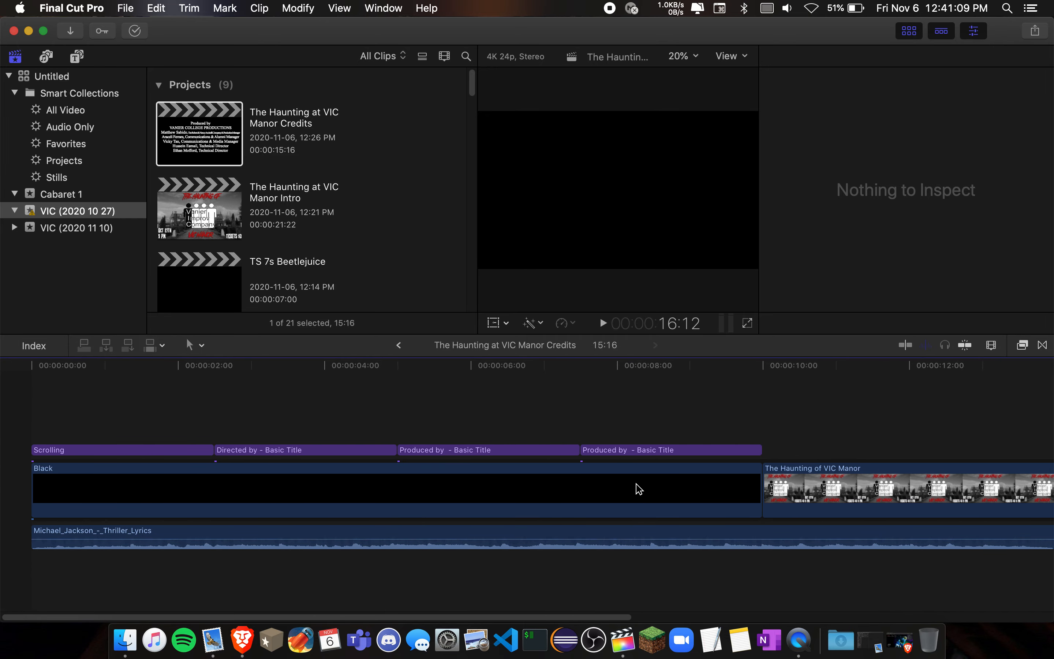
click(637, 488)
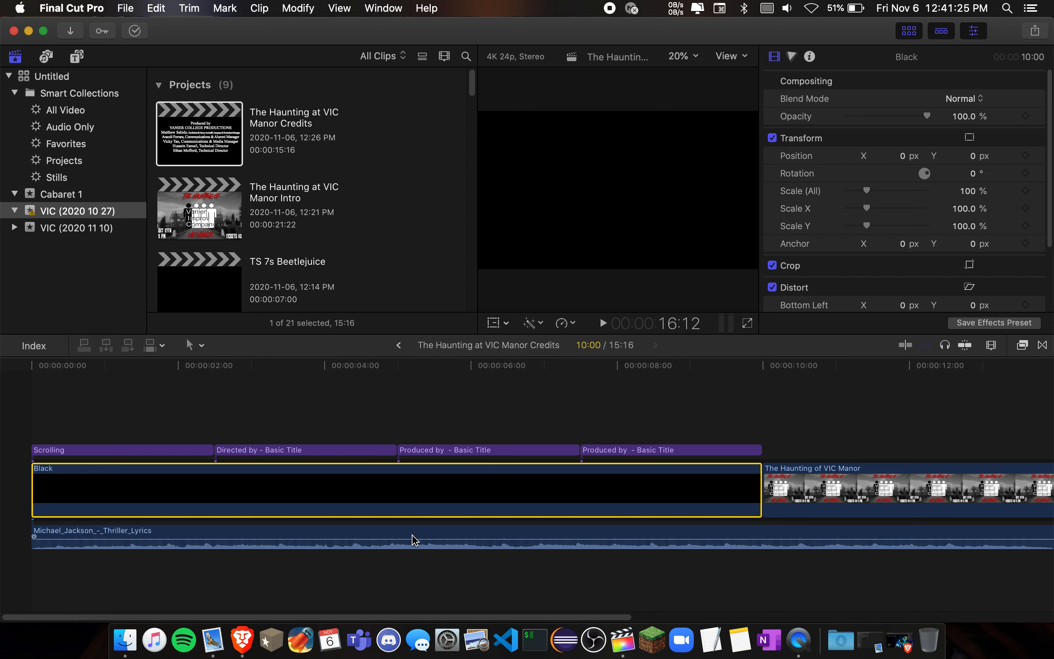
mouse_move(404, 540)
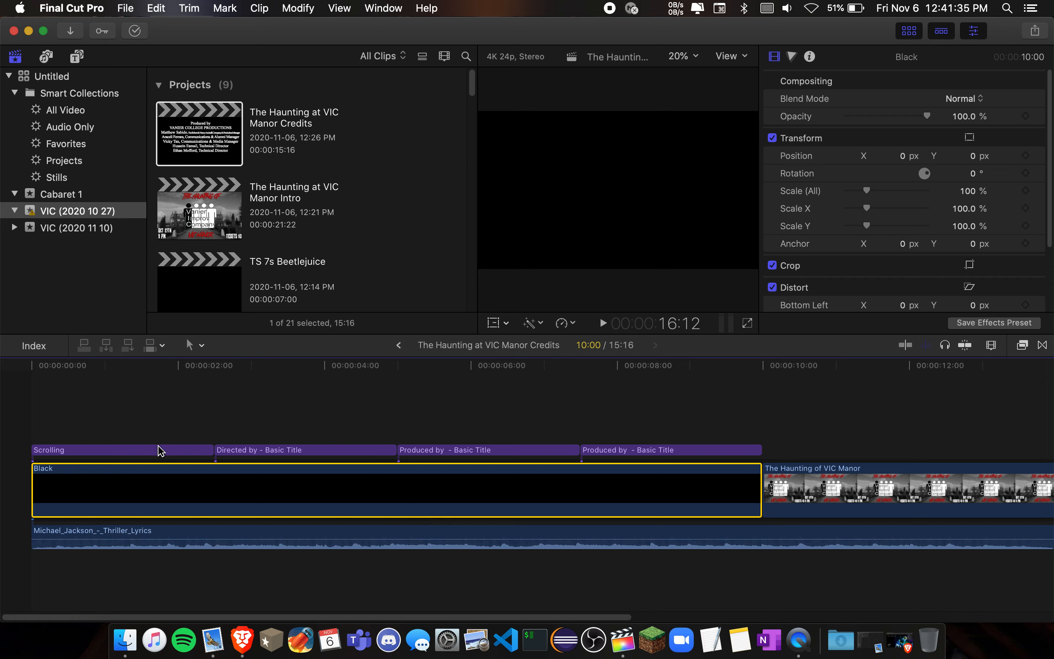
- Select the Scrolling title and play the credits to preview its rolling text up to the Directed by title
click(164, 453)
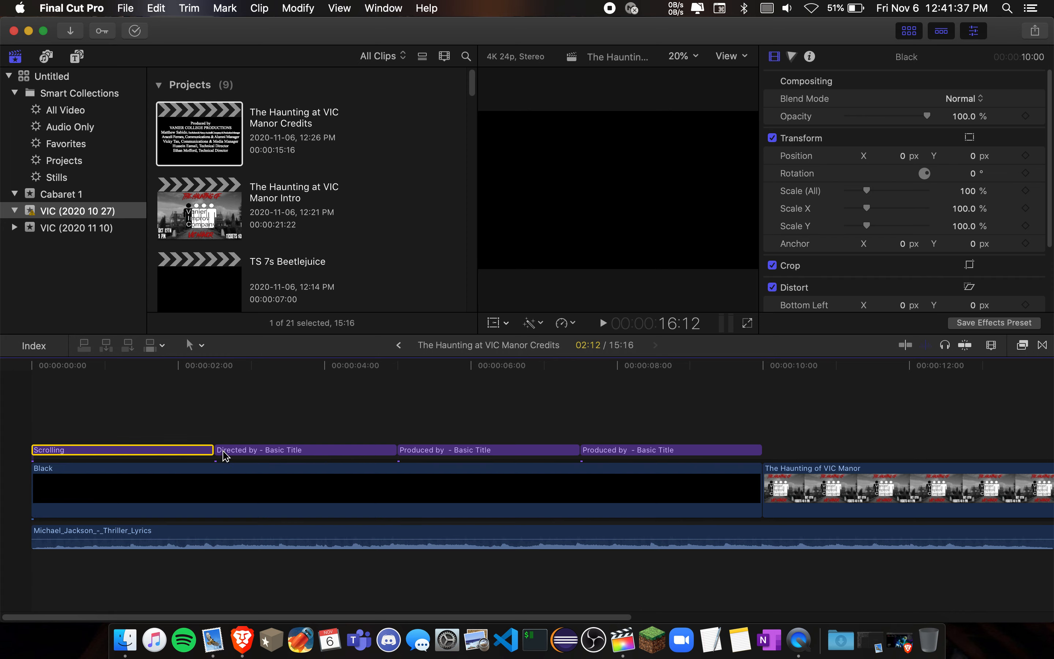
click(287, 487)
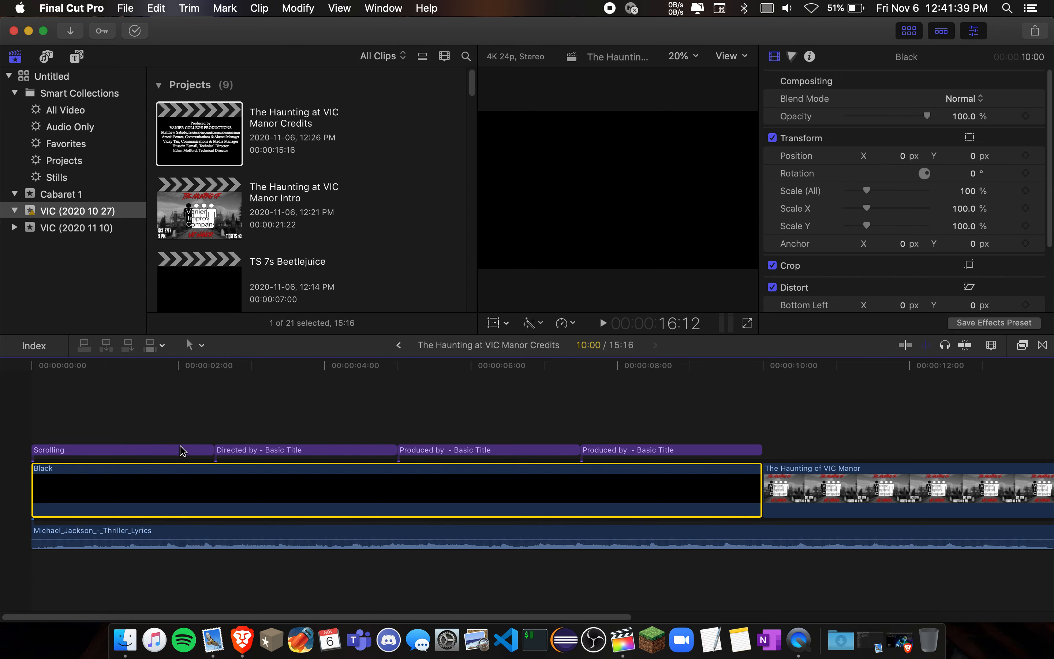
double_click(181, 449)
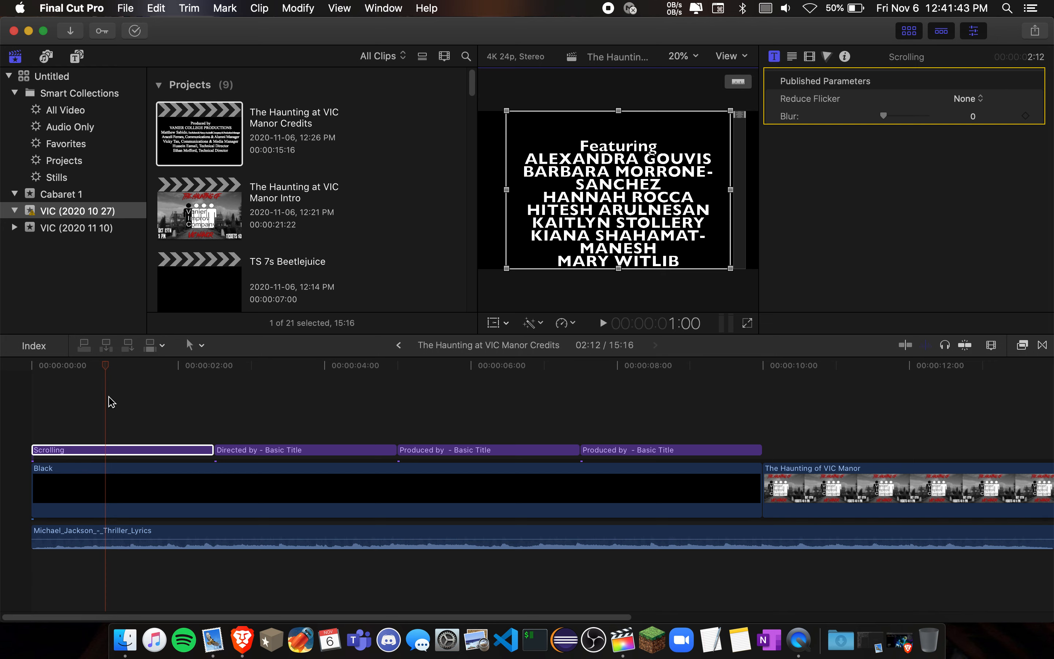
key(space)
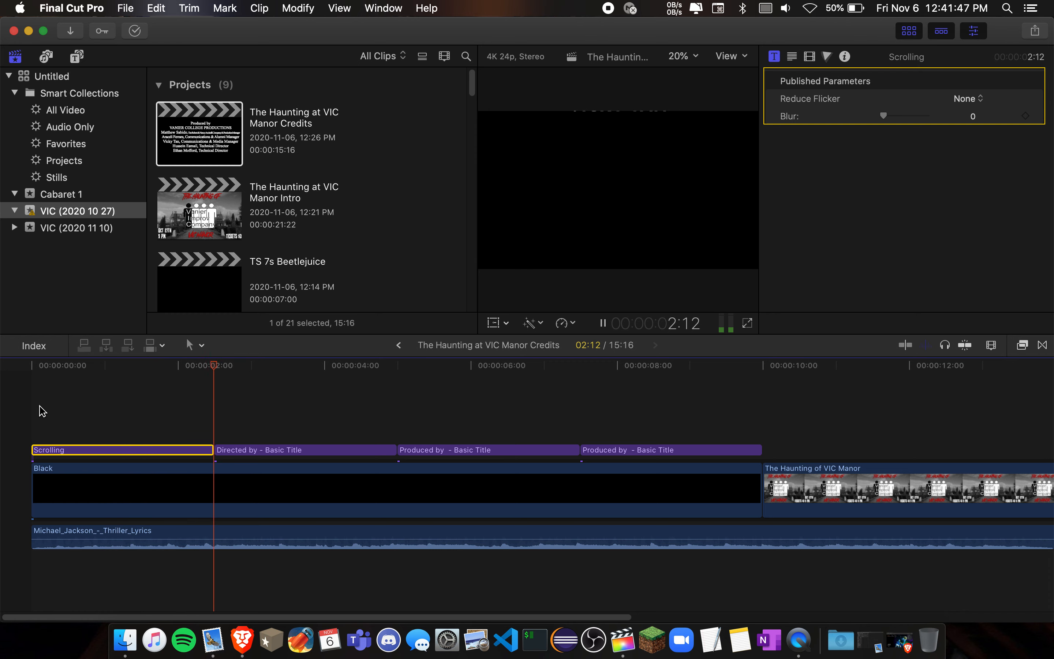
key(space)
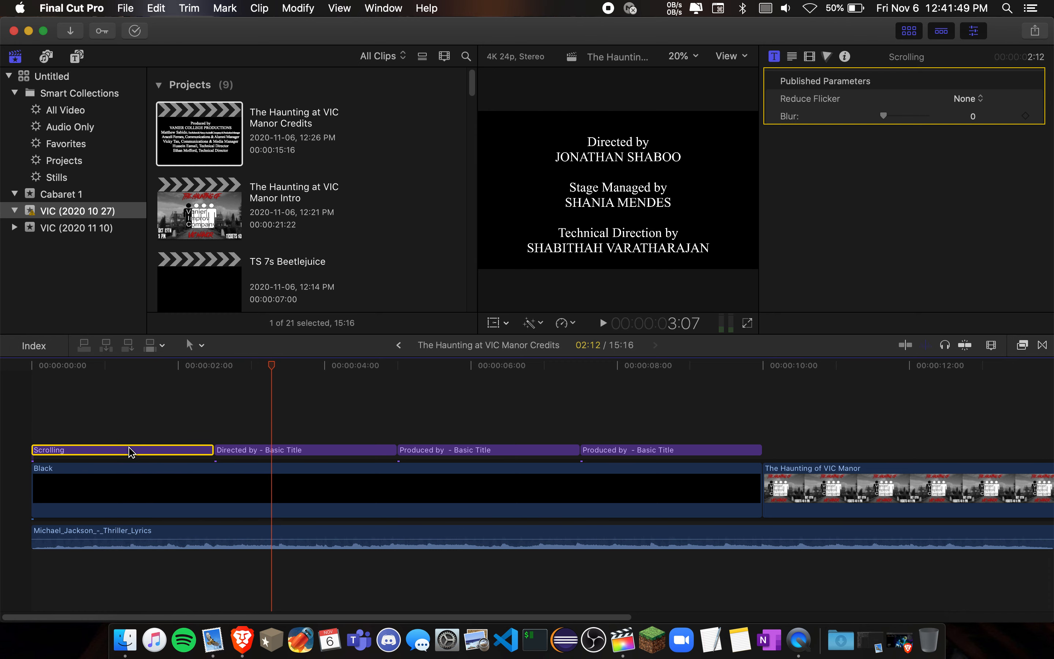
- Open the Scrolling title's text for editing and examine its font, size, alignment and spacing settings
double_click(131, 453)
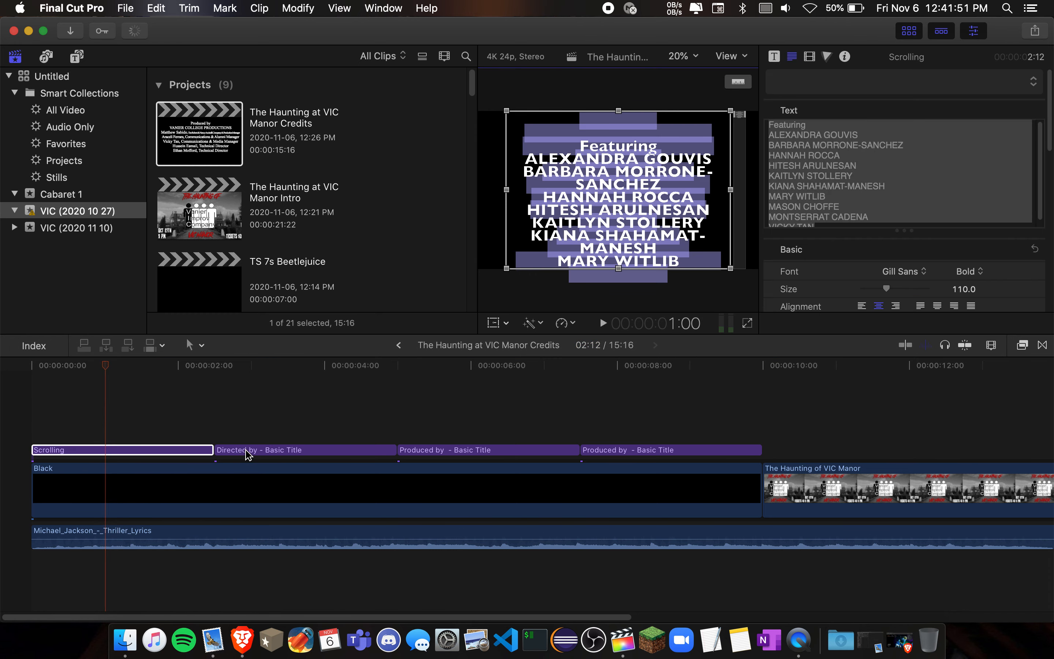
scroll(852, 291, down, 5)
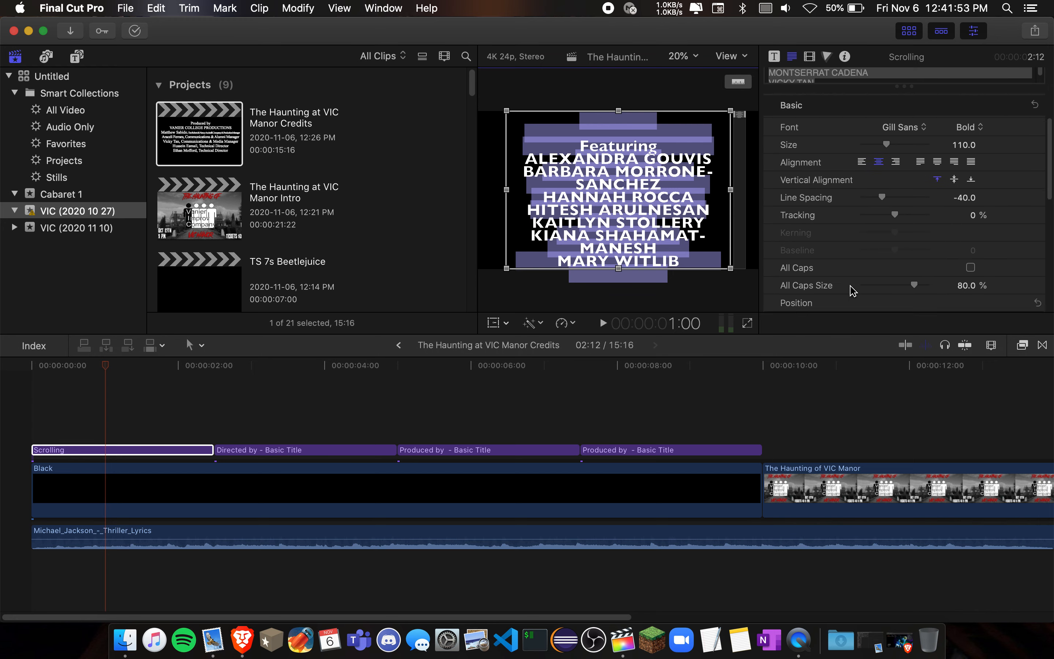
scroll(852, 291, up, 2)
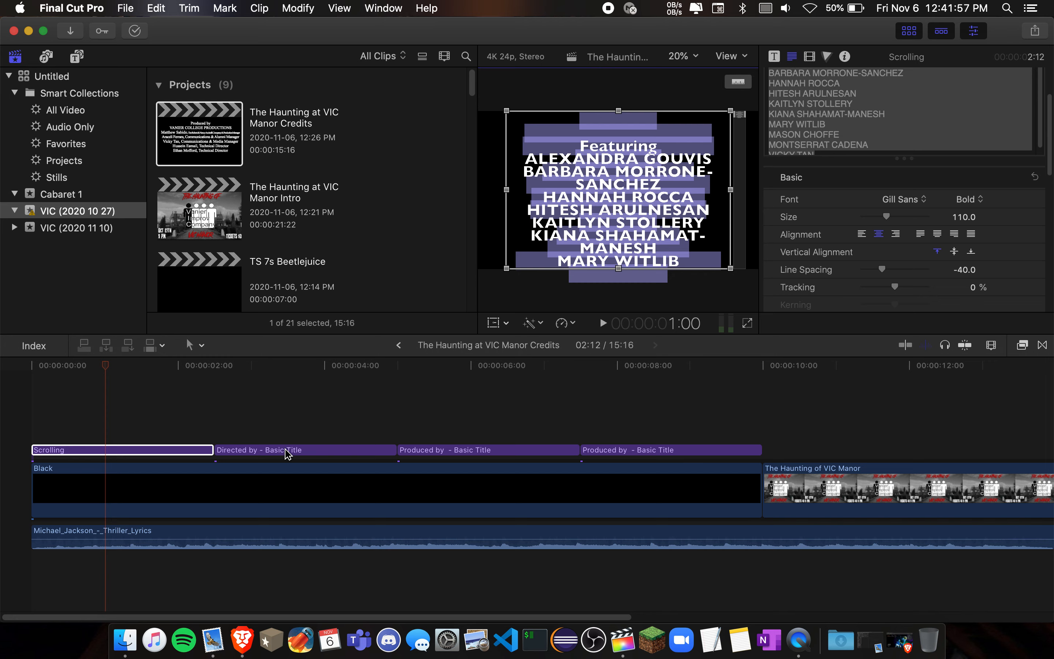
- Delete all the text of the Directed by title and undo the deletion
double_click(288, 453)
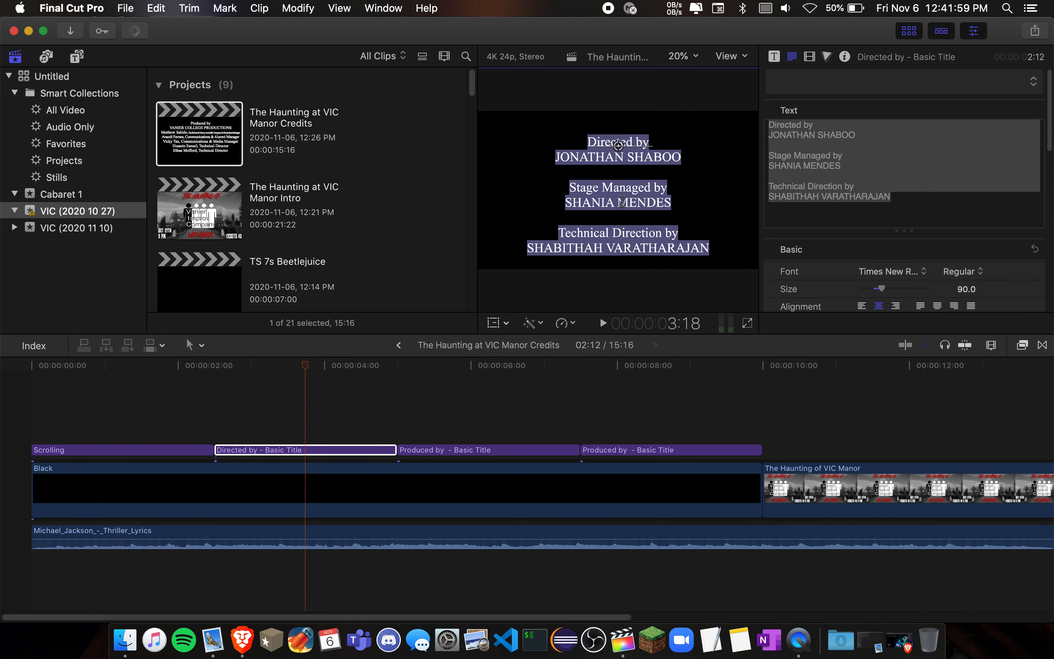
key(BackSpace)
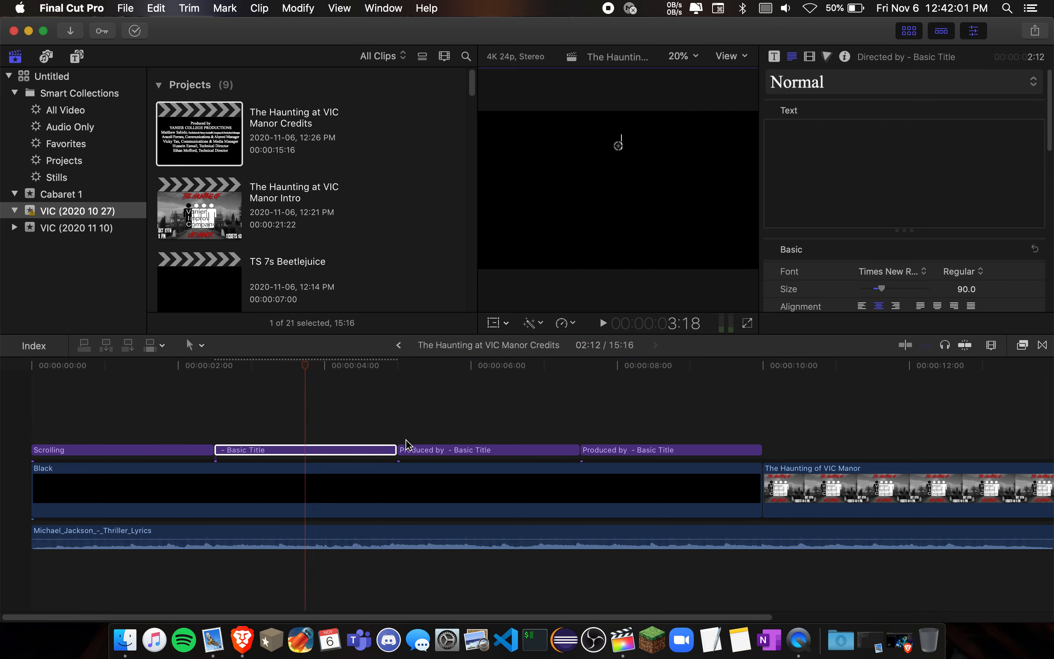
key(super+z)
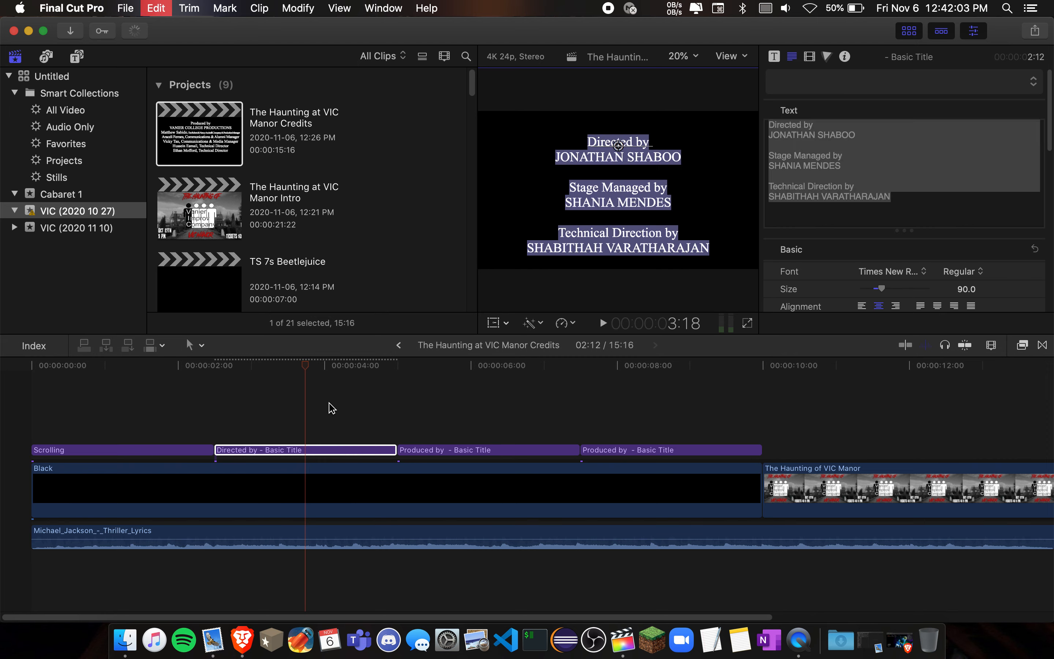
- Play the credits into the closing The Haunting of VIC Manor clip and reopen the Directed by title's text for editing
key(space)
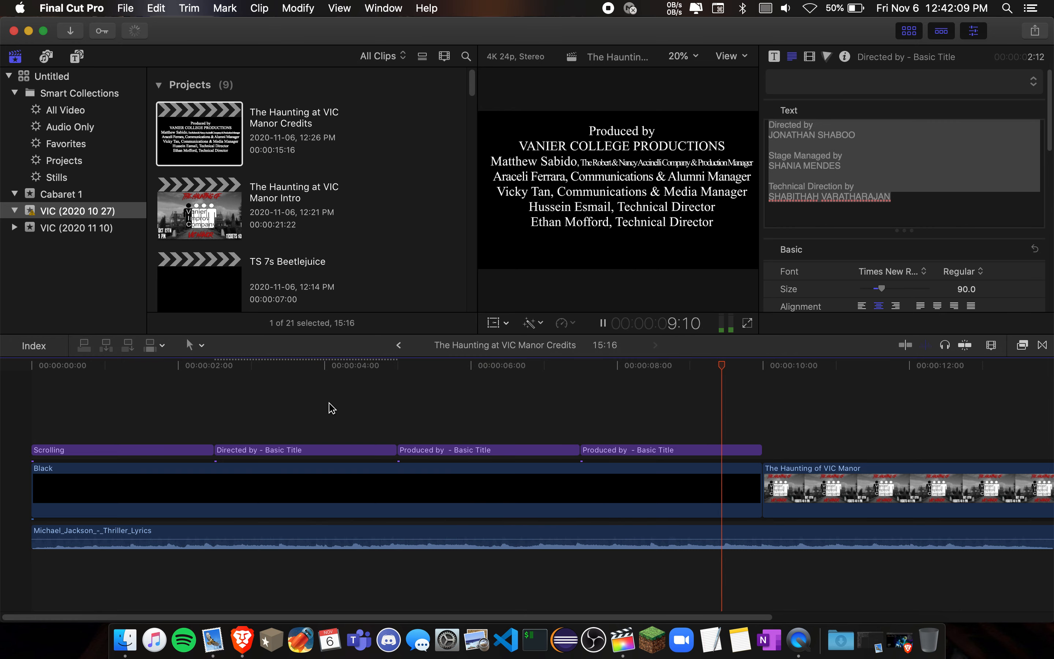
key(space)
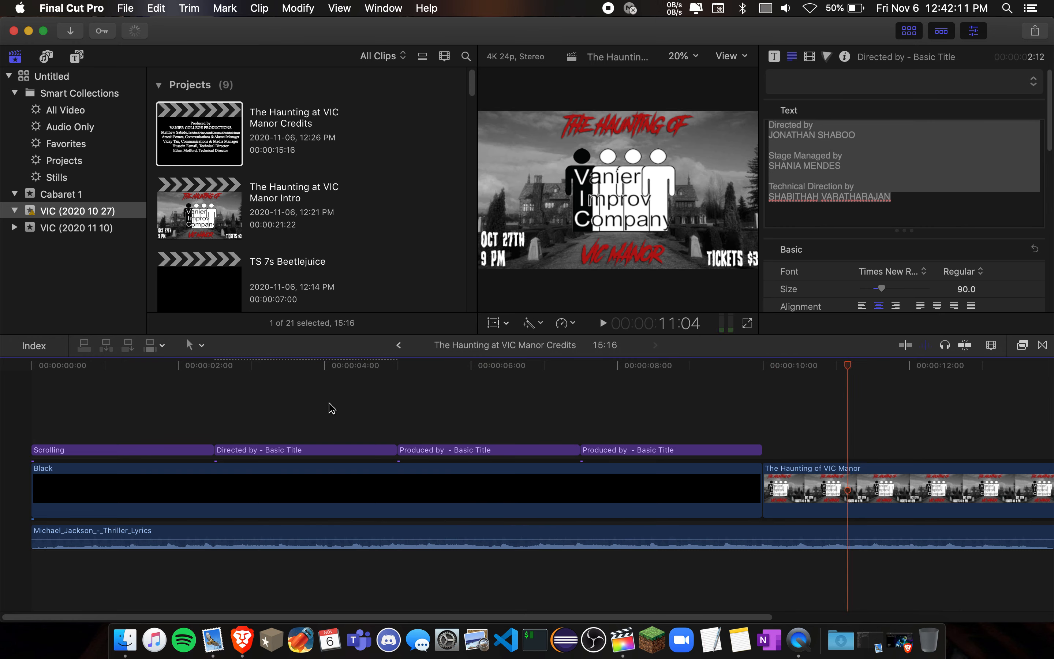
double_click(342, 446)
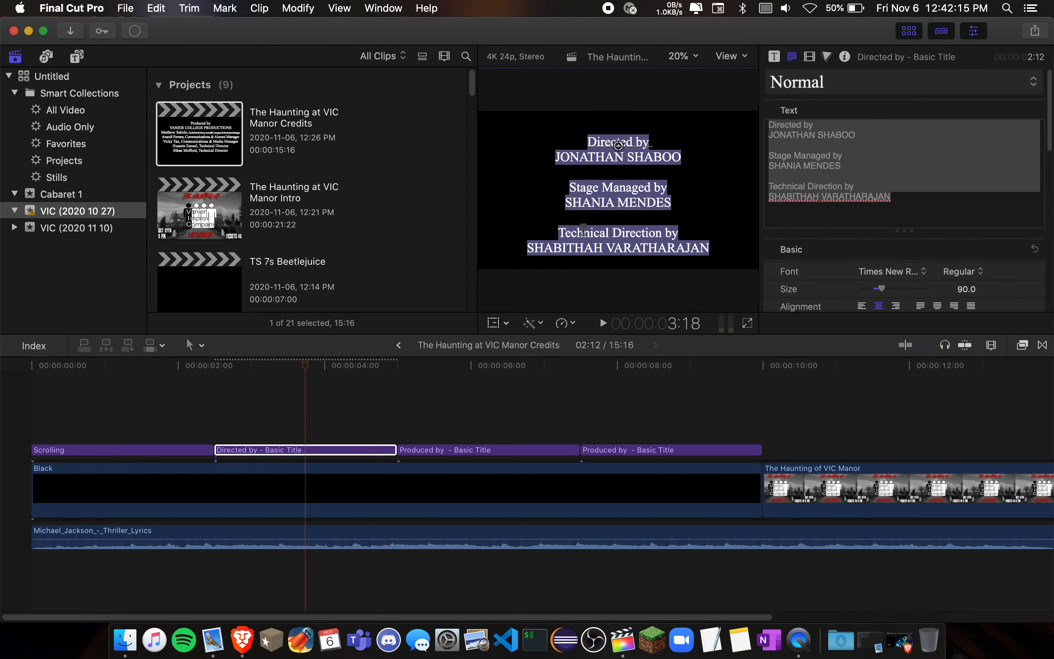
- Browse the installed titles and replace the Directed by title in the timeline with the Scrolling title
click(77, 57)
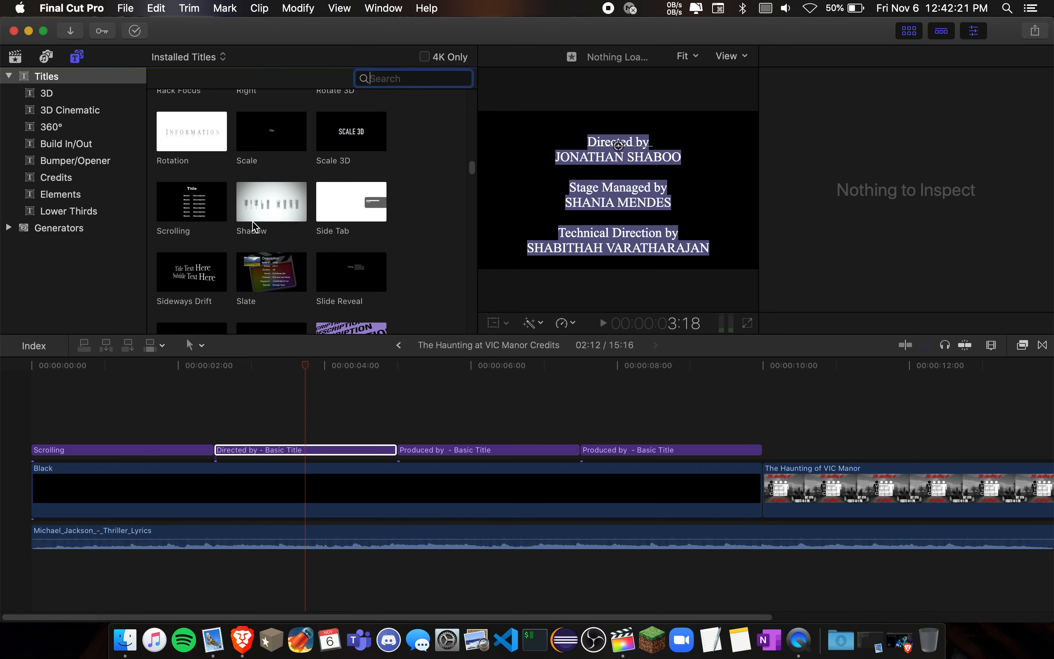
scroll(276, 167, up, 10)
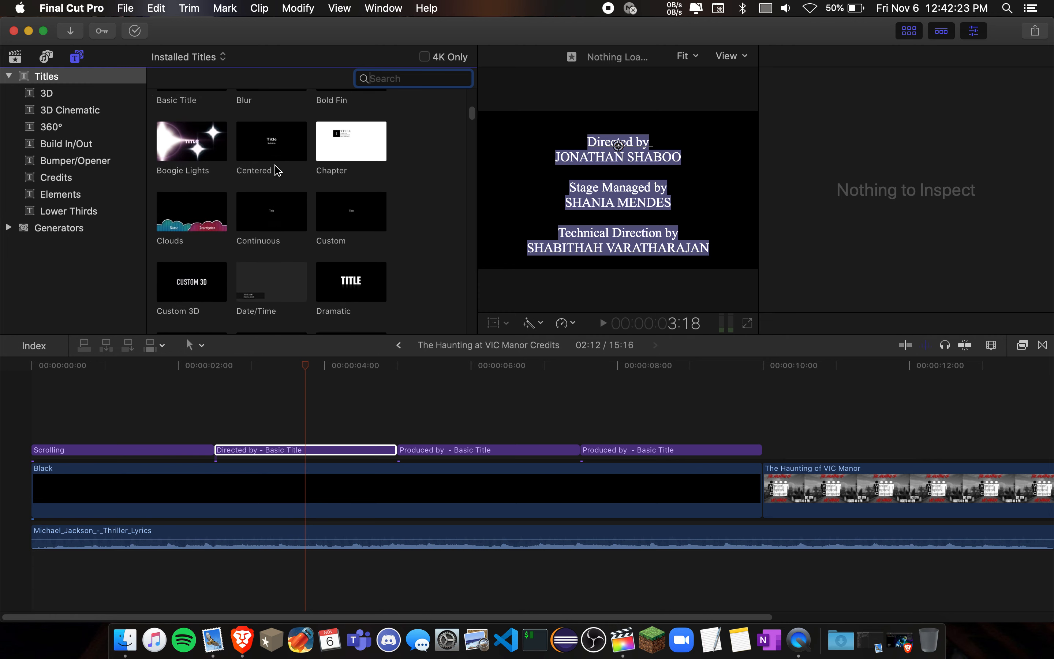
scroll(275, 170, up, 5)
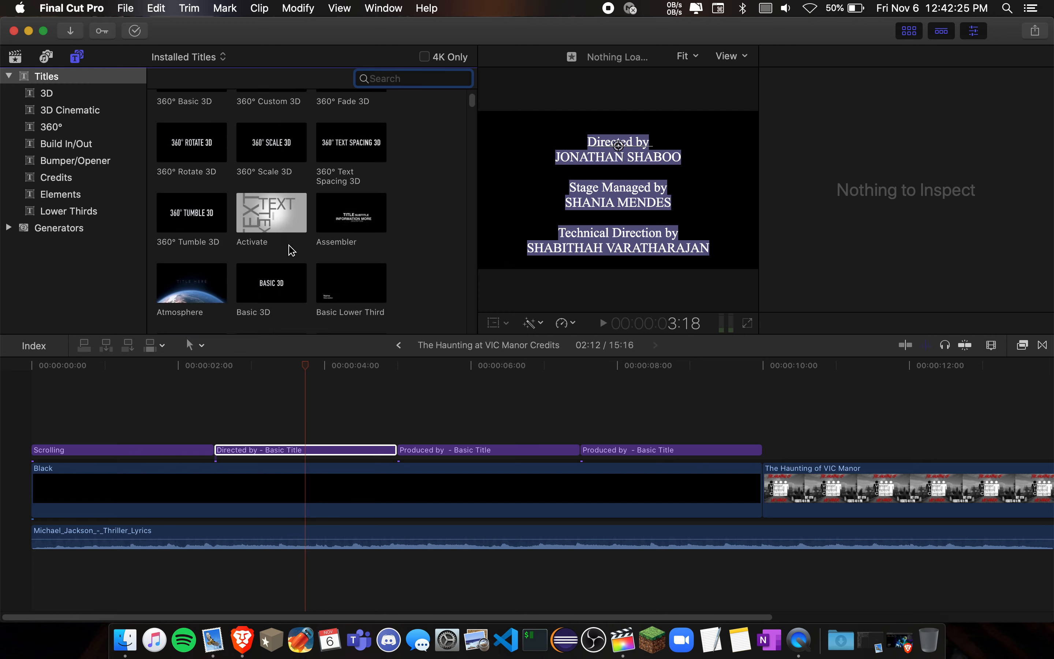
scroll(290, 248, down, 15)
scroll(290, 250, down, 10)
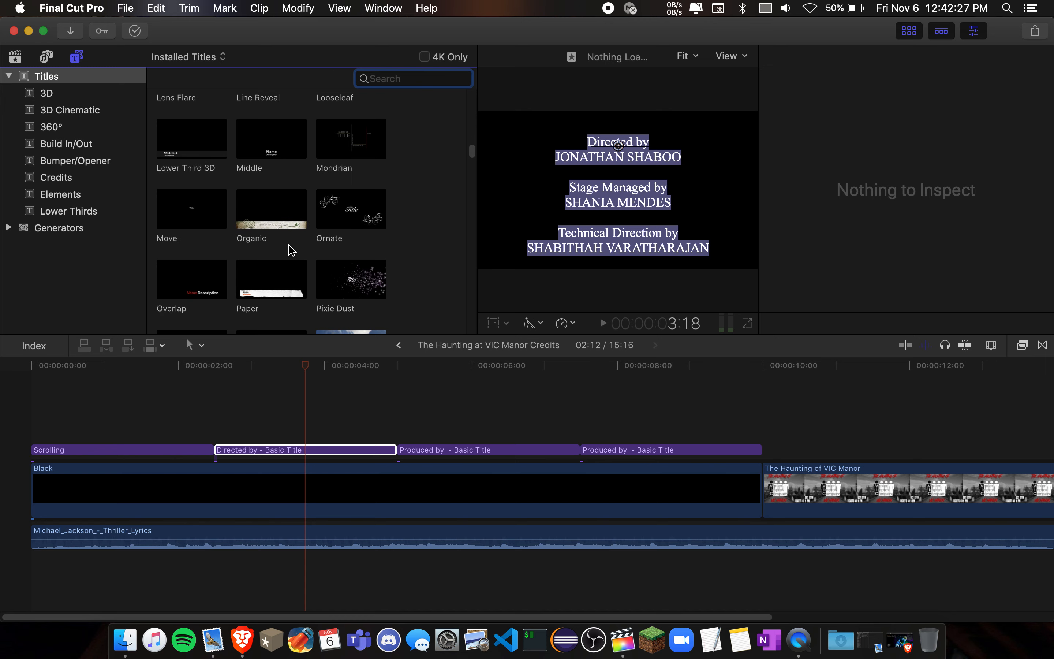
click(188, 224)
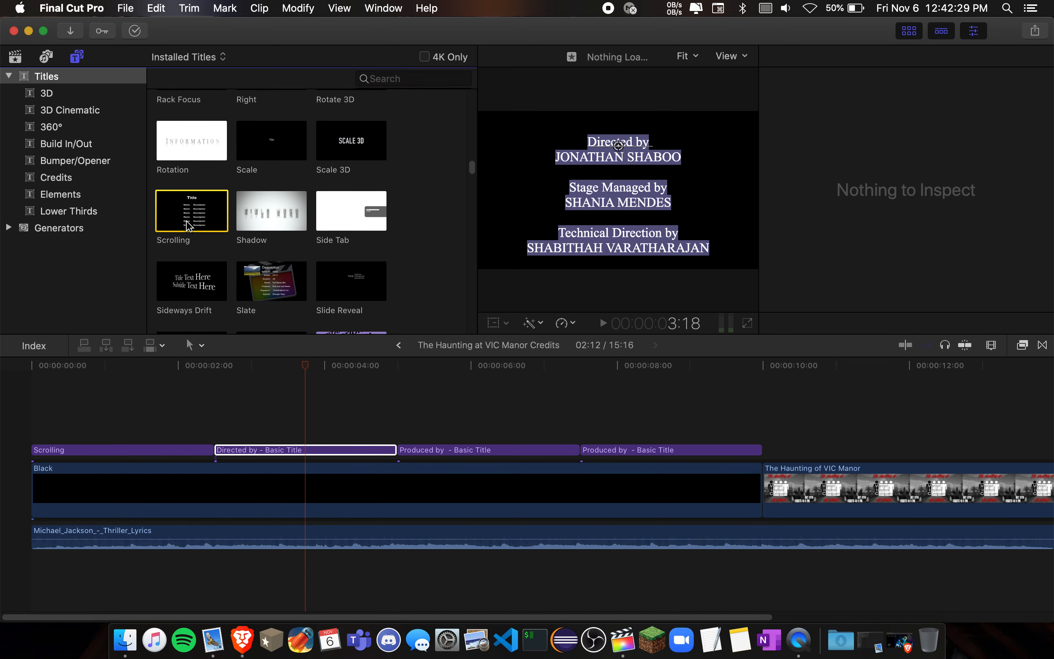
key(shift+r)
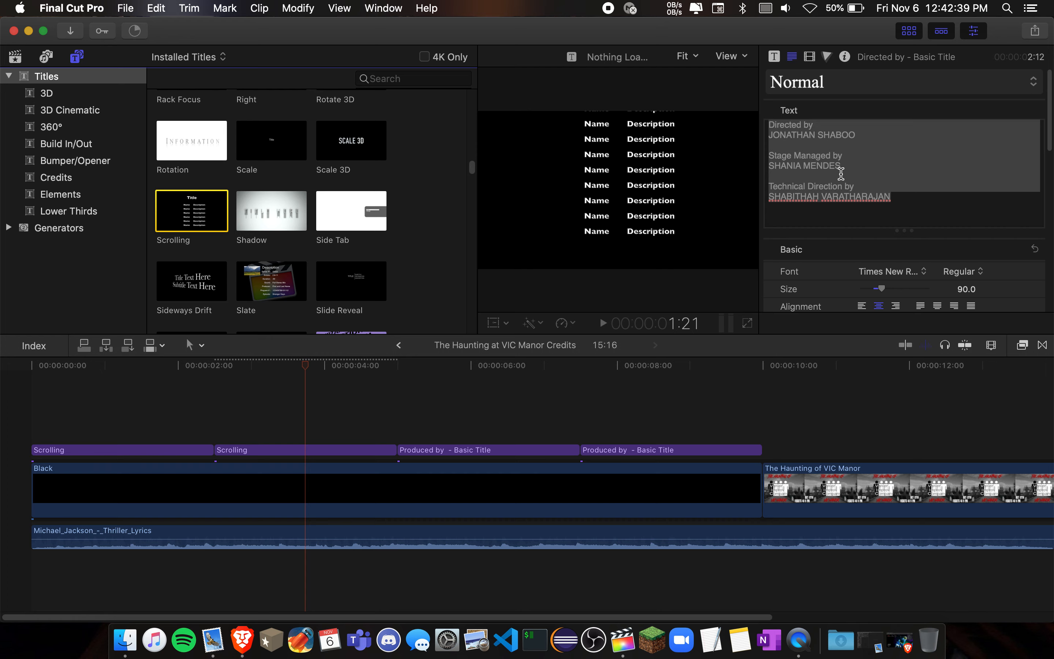
- Select the replacement Scrolling title in the timeline and set its text font to Times
click(338, 455)
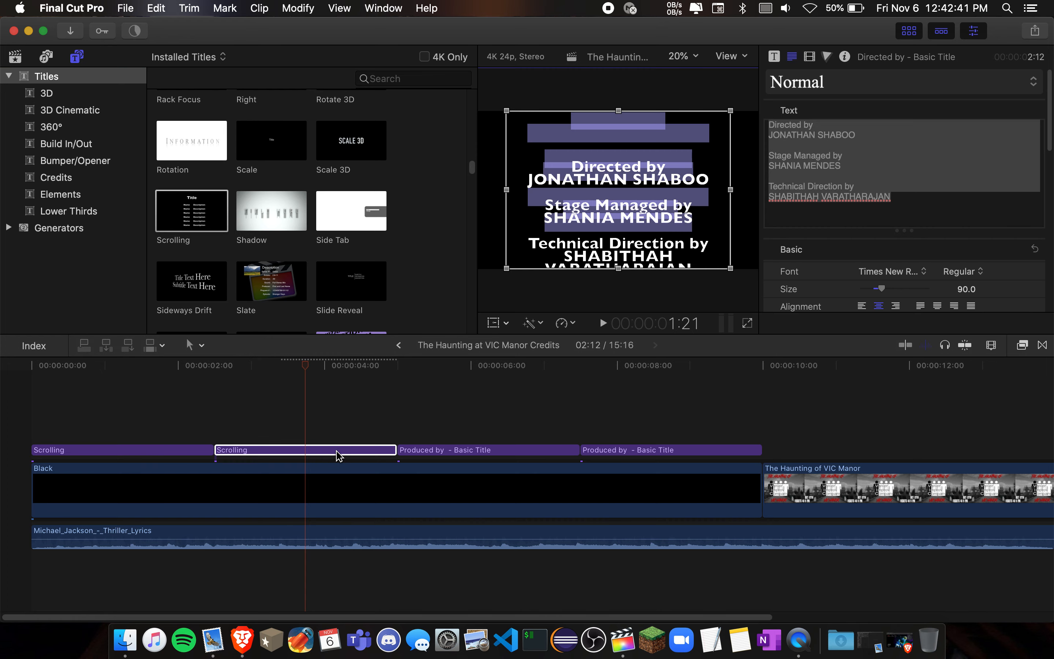
click(878, 217)
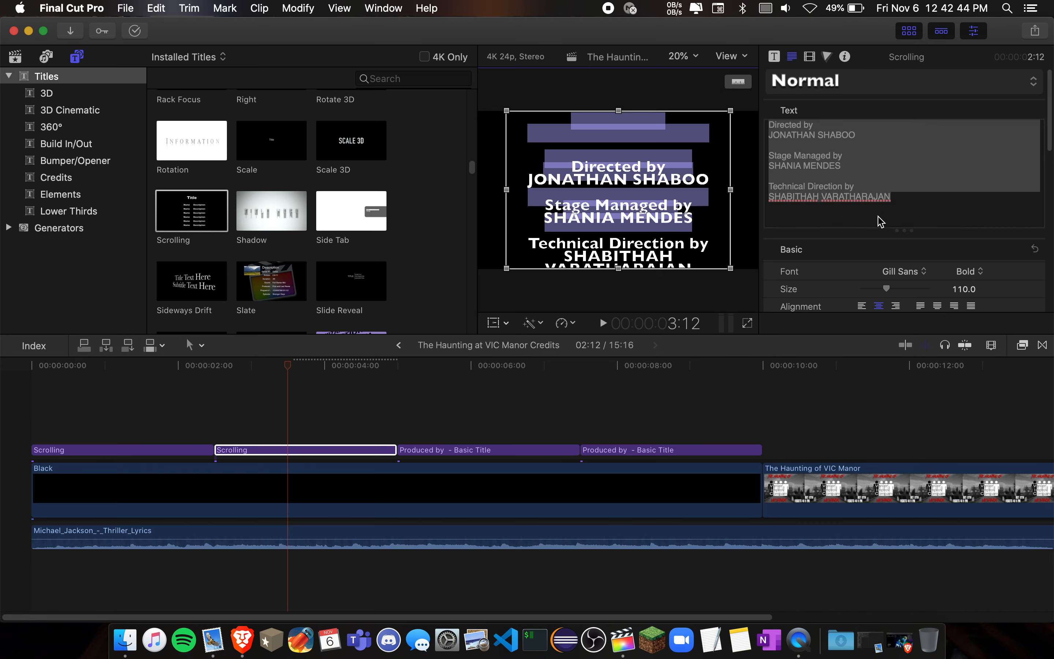
click(904, 272)
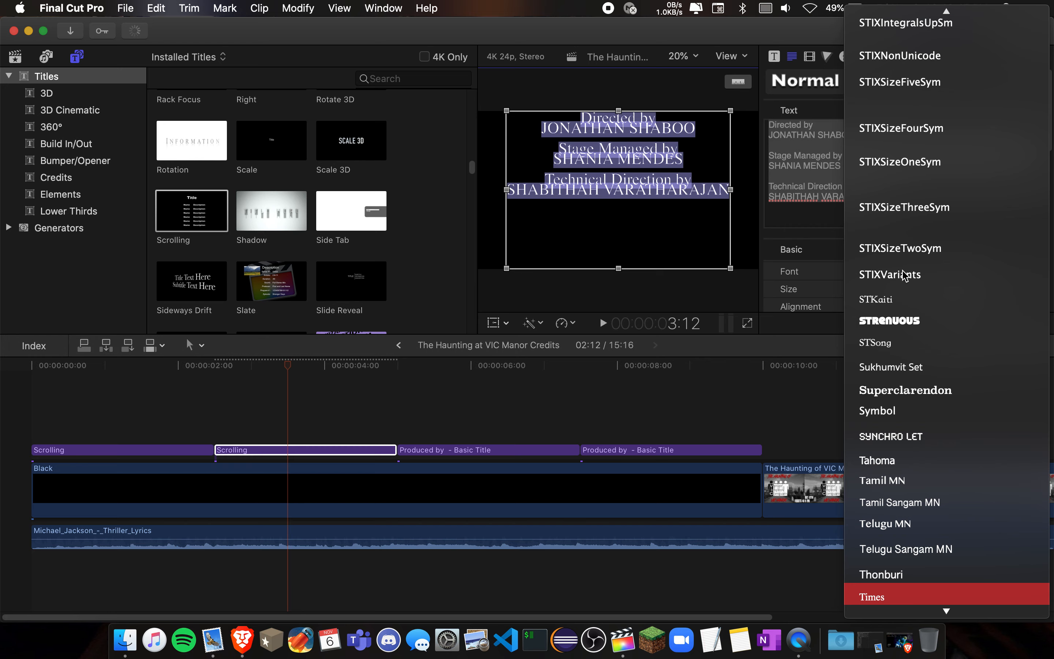
key(Return)
text(new)
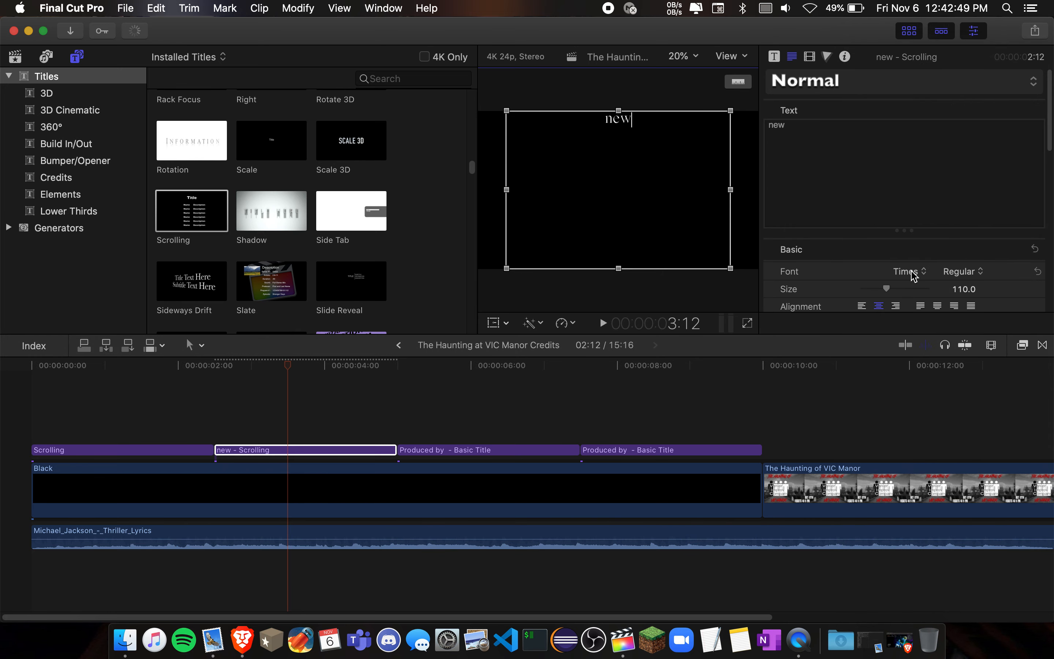
click(914, 275)
click(906, 296)
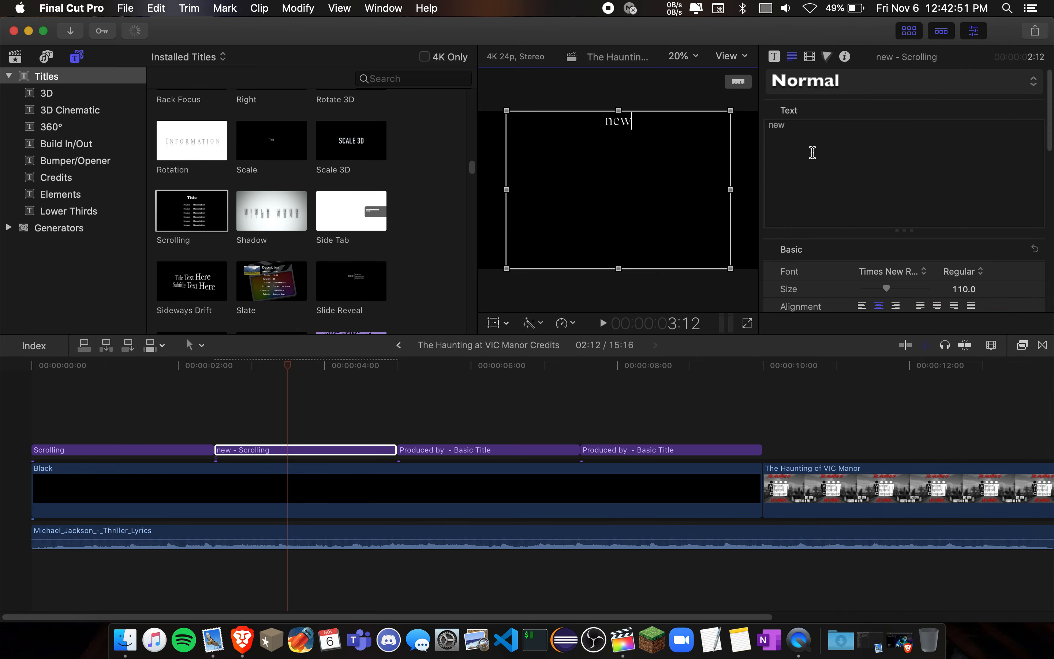
key(super+z)
key(super+z)
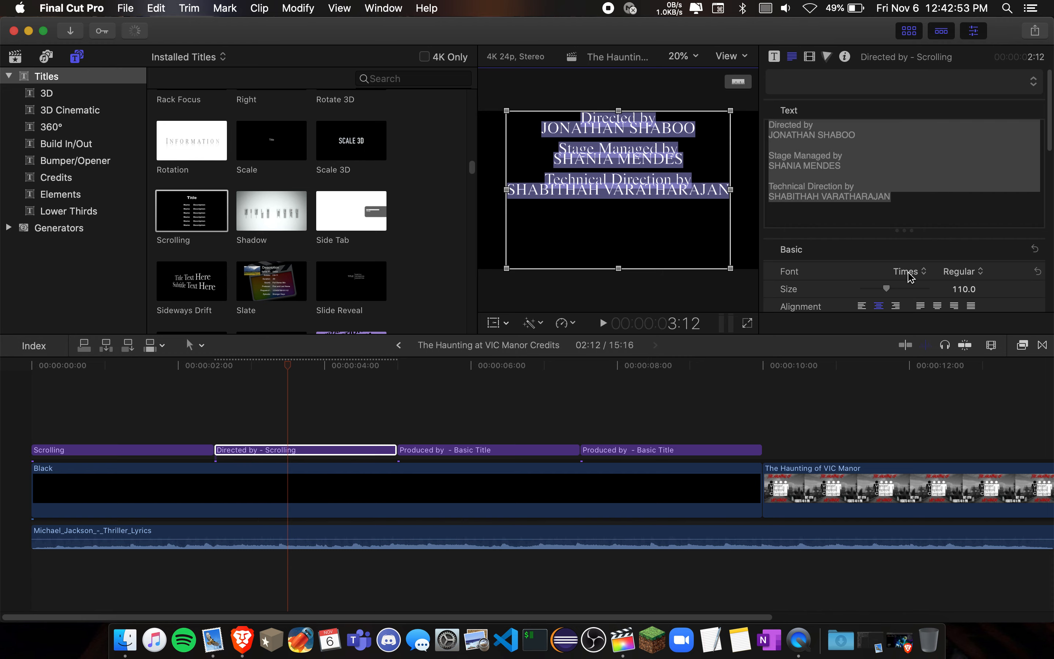
- Set the Scrolling title's font to Times New Roman and undo back to the original Directed by Basic Title
click(910, 275)
click(911, 298)
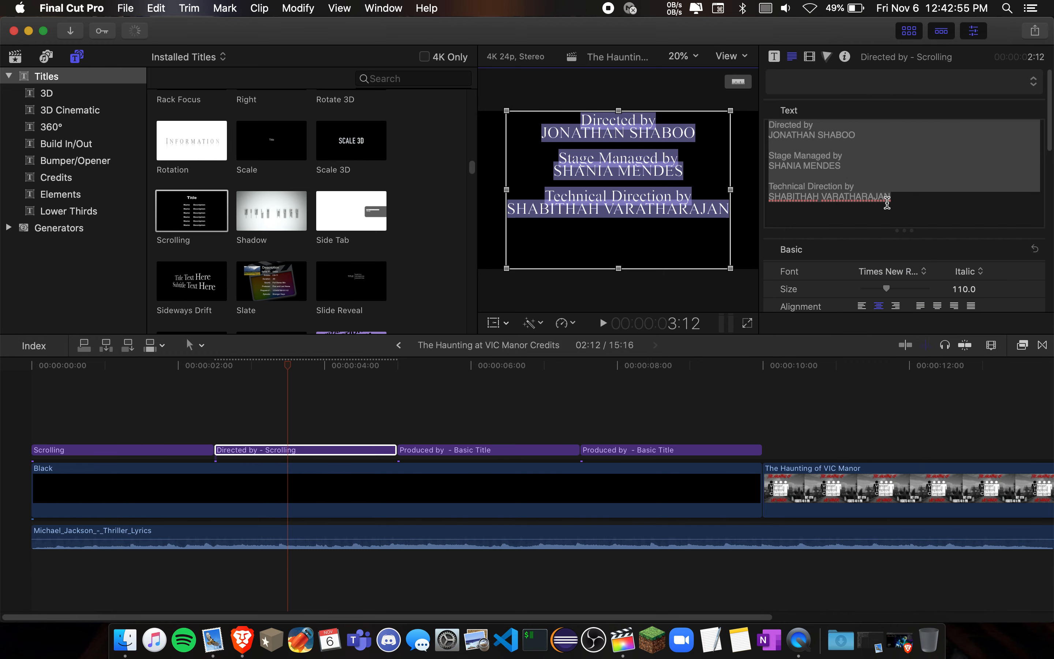
click(822, 221)
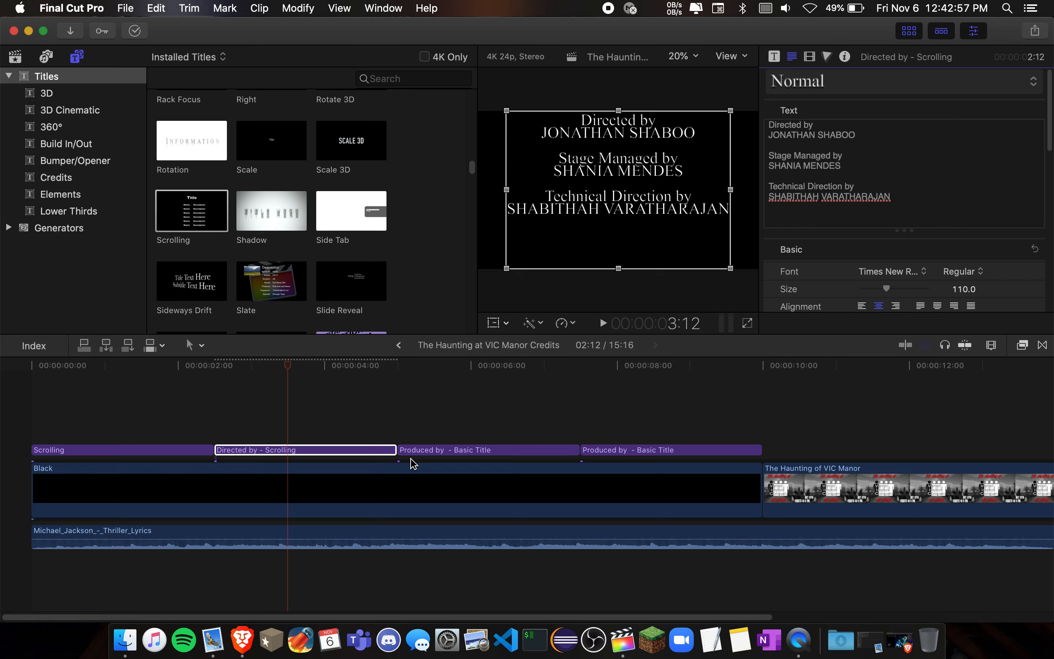
key(super+z)
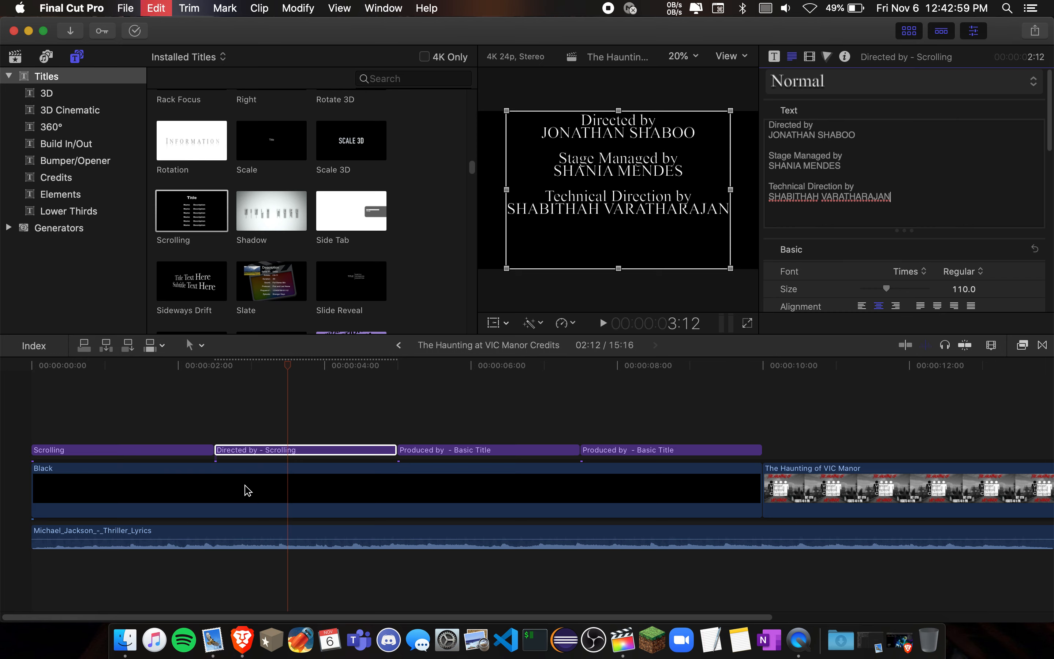
key(super+shift+z)
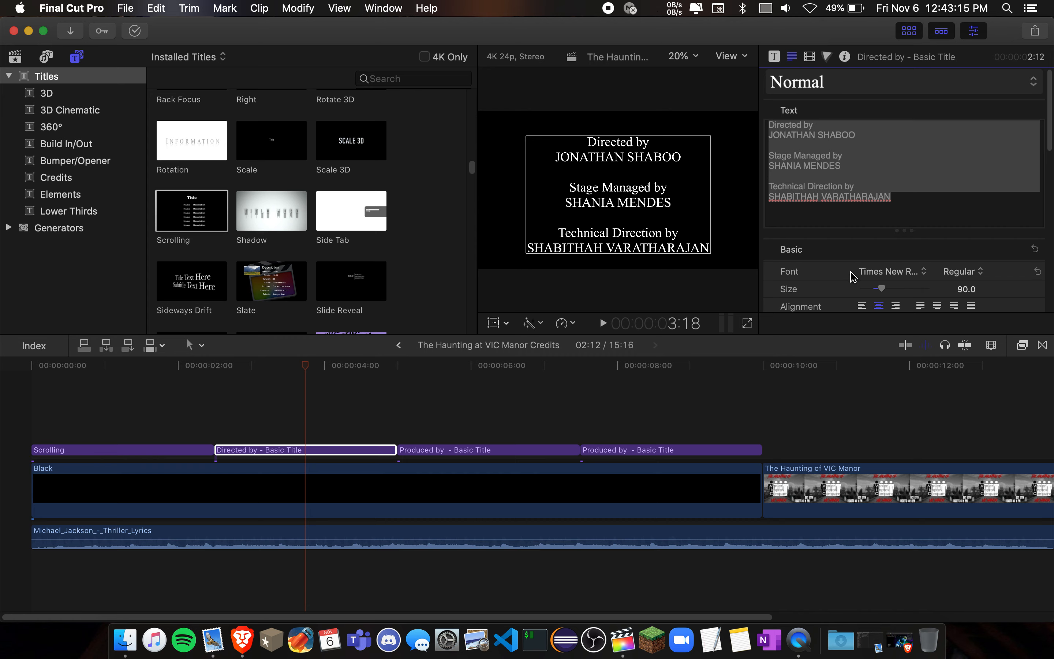
- Examine the font style options for the Directed by title and leave the style at Regular
scroll(854, 277, down, 2)
click(953, 245)
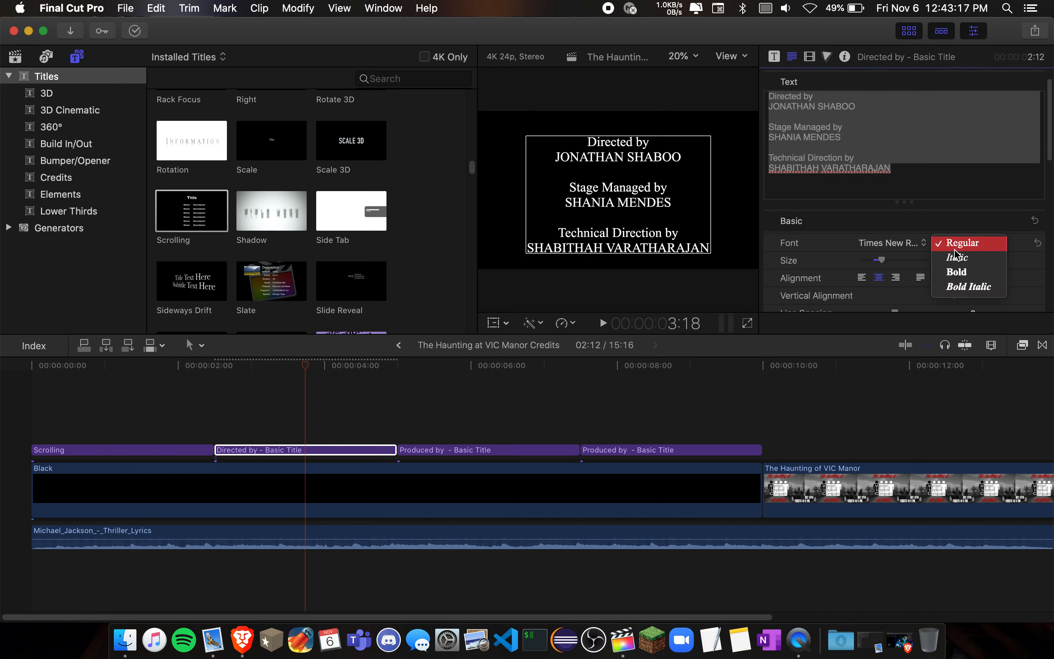
click(822, 253)
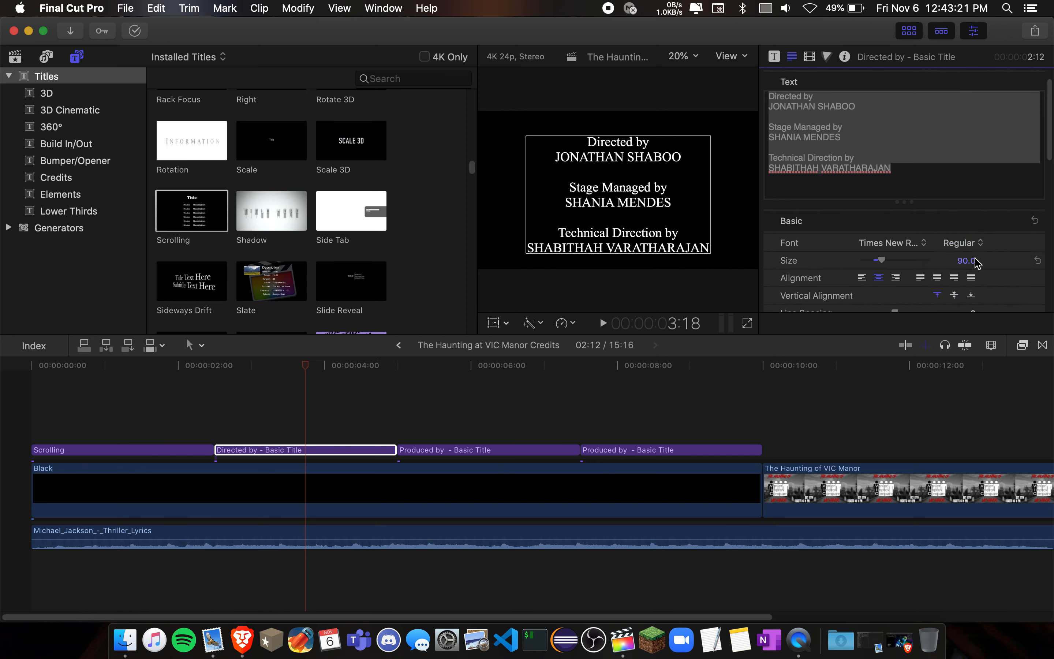
- Enlarge the font size of the last word in the Technical Direction credit and undo the change
click(885, 165)
double_click(871, 167)
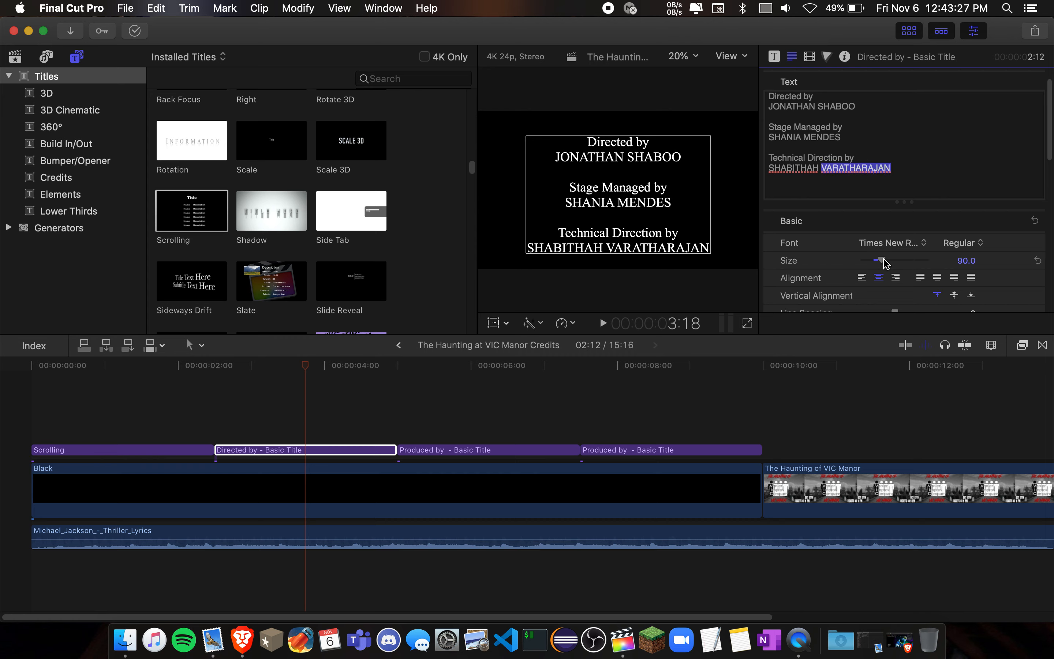
mouse_move(884, 261)
mouse_down()
mouse_move(906, 263)
mouse_move(891, 263)
mouse_up()
key(super+z)
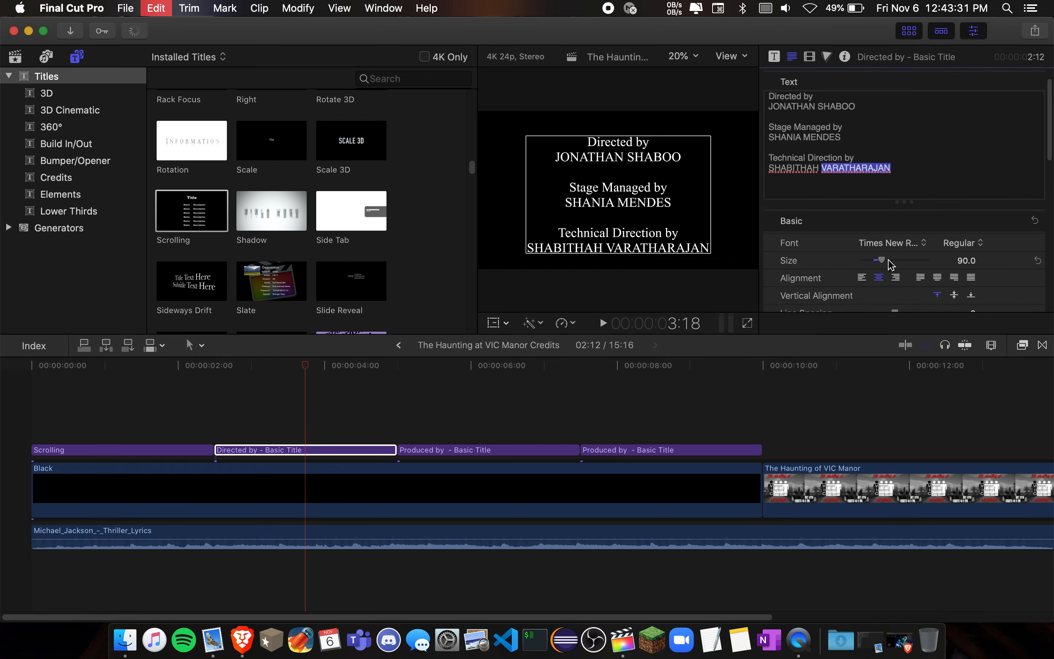
- Set the line spacing of the Technical Direction credit's last word to 8.0 and undo it
scroll(805, 269, down, 2)
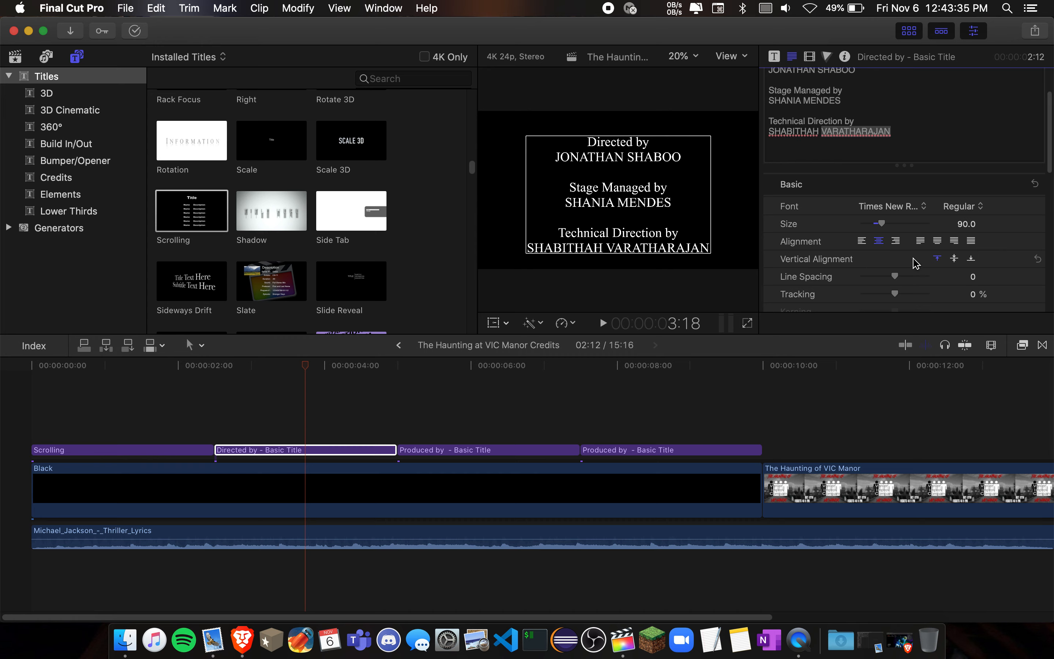
scroll(863, 275, down, 2)
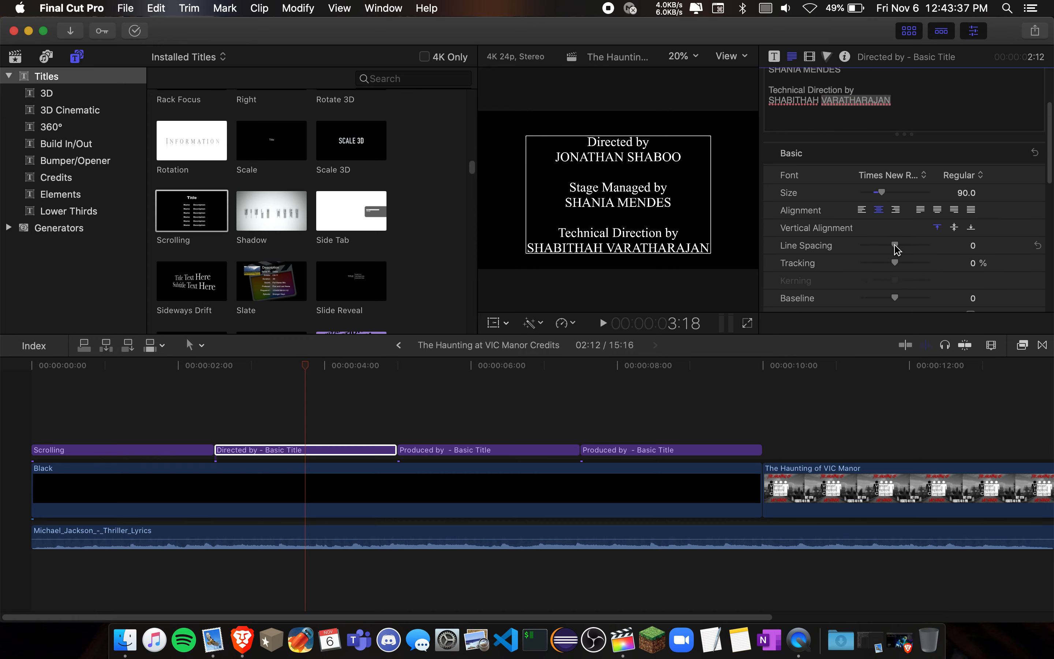
drag(896, 249, 897, 247)
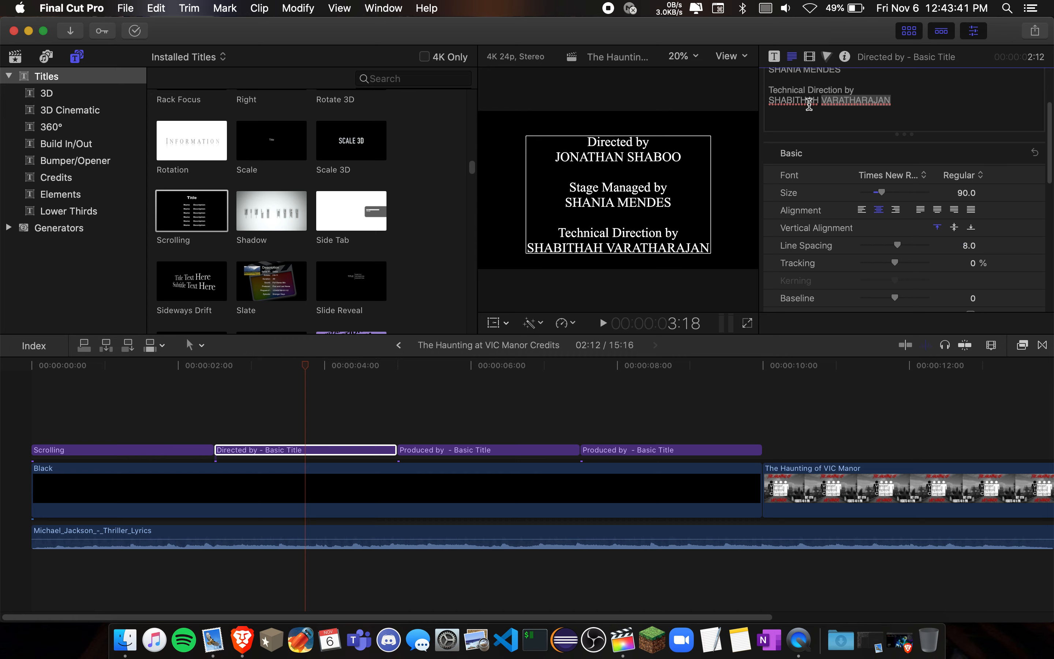
click(860, 109)
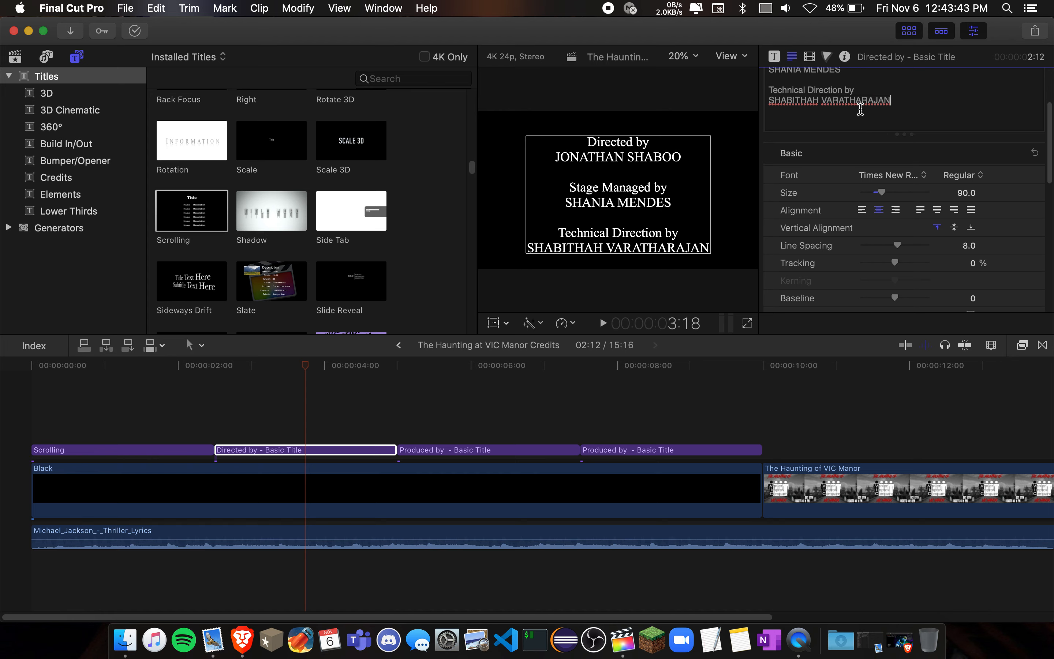
key(super+z)
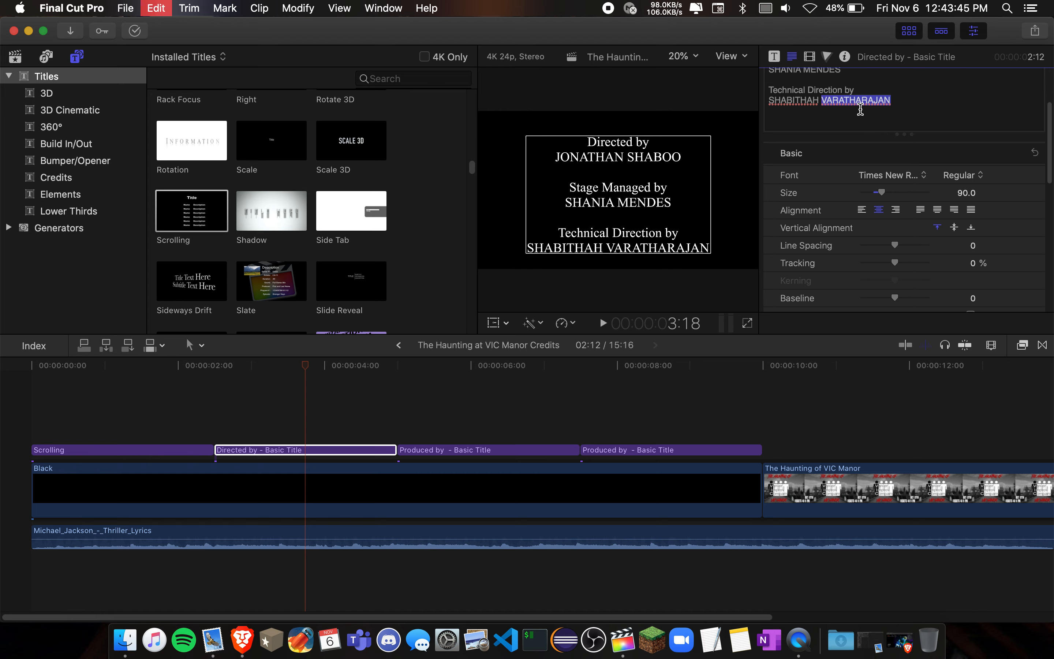
- Set the line spacing of both Technical Direction credit lines to -30.0 and undo the change
drag(893, 100, 757, 93)
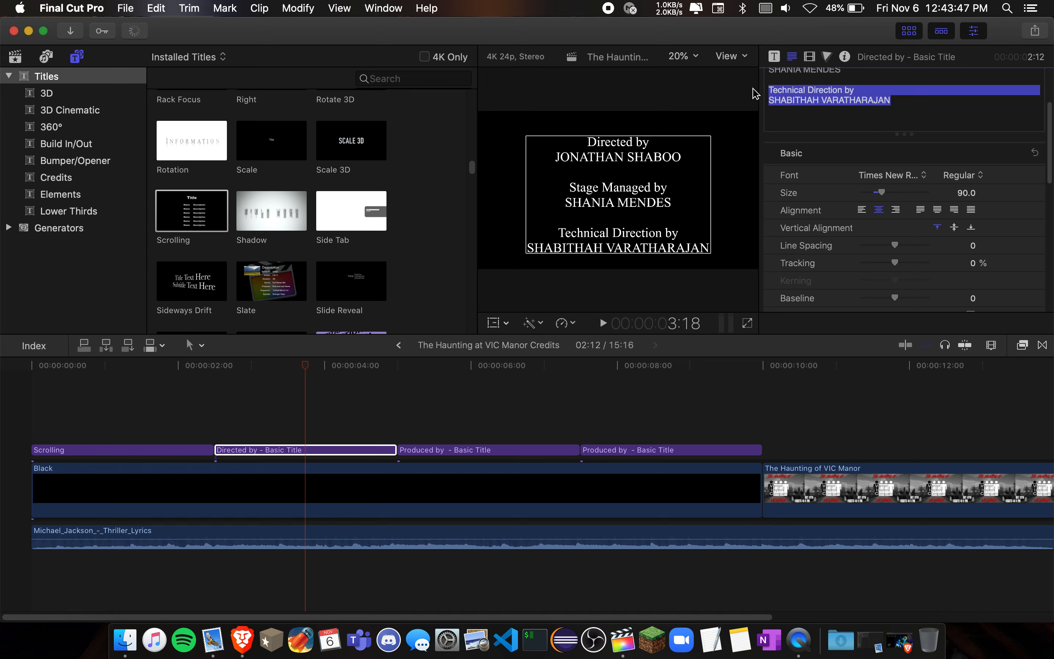
click(895, 247)
mouse_move(896, 247)
mouse_down()
mouse_move(920, 246)
mouse_move(889, 247)
mouse_up()
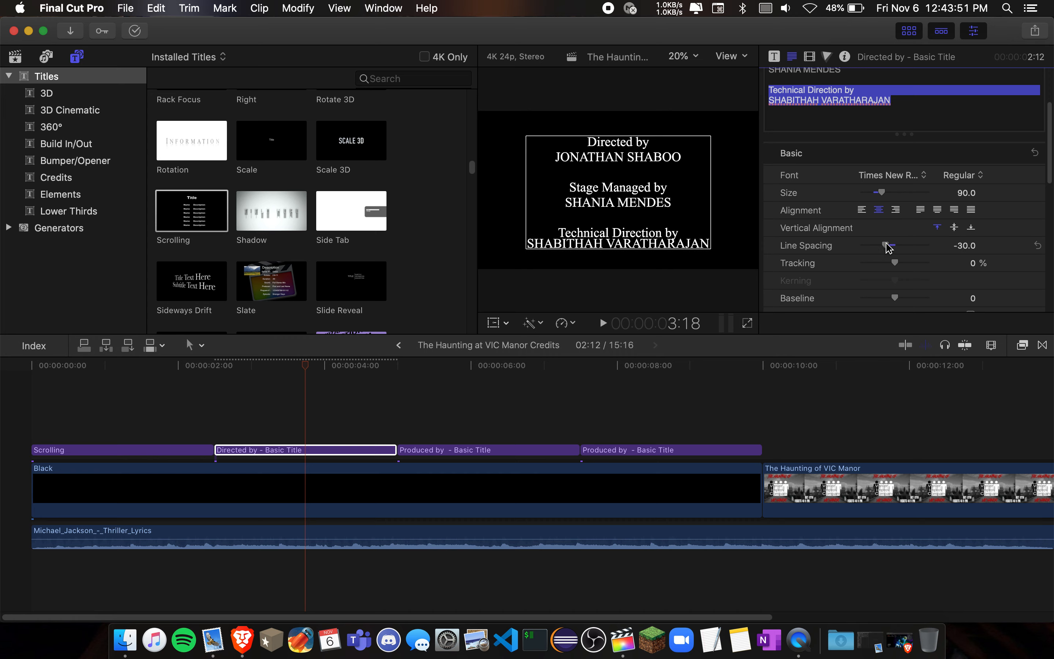
key(super+z)
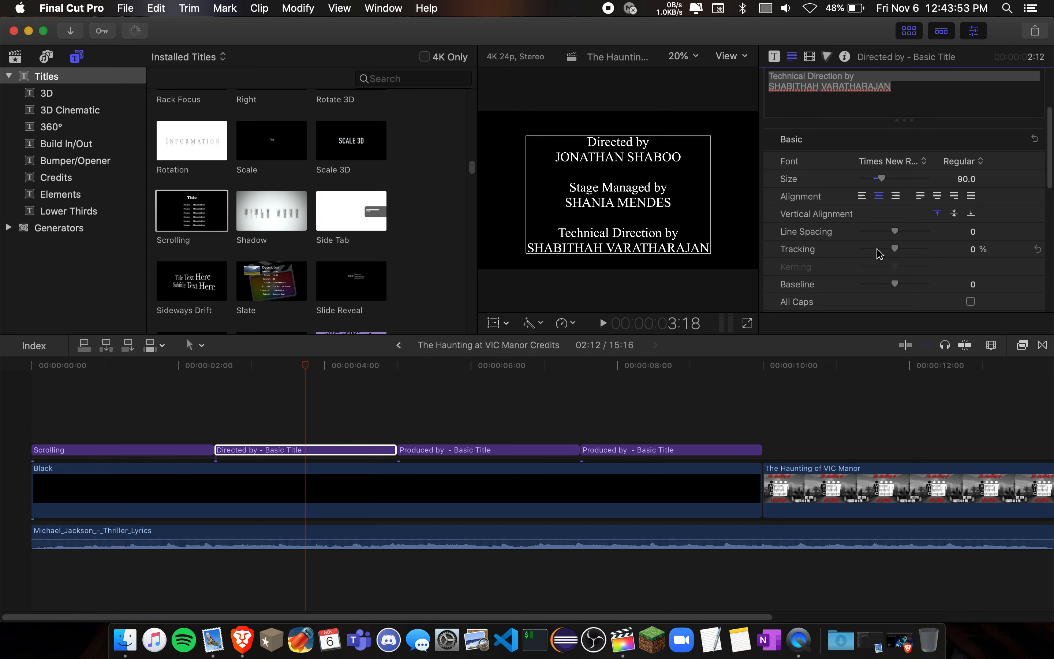
- Increase the tracking of the last word in the Technical Direction credit and undo the change
double_click(827, 90)
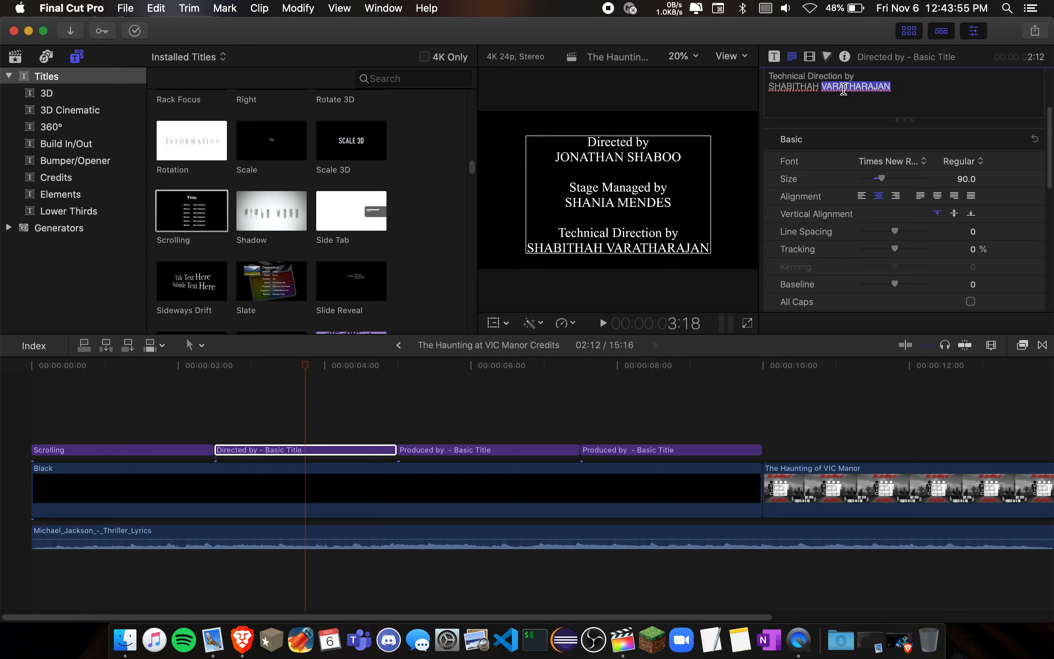
drag(894, 250, 905, 251)
key(super+z)
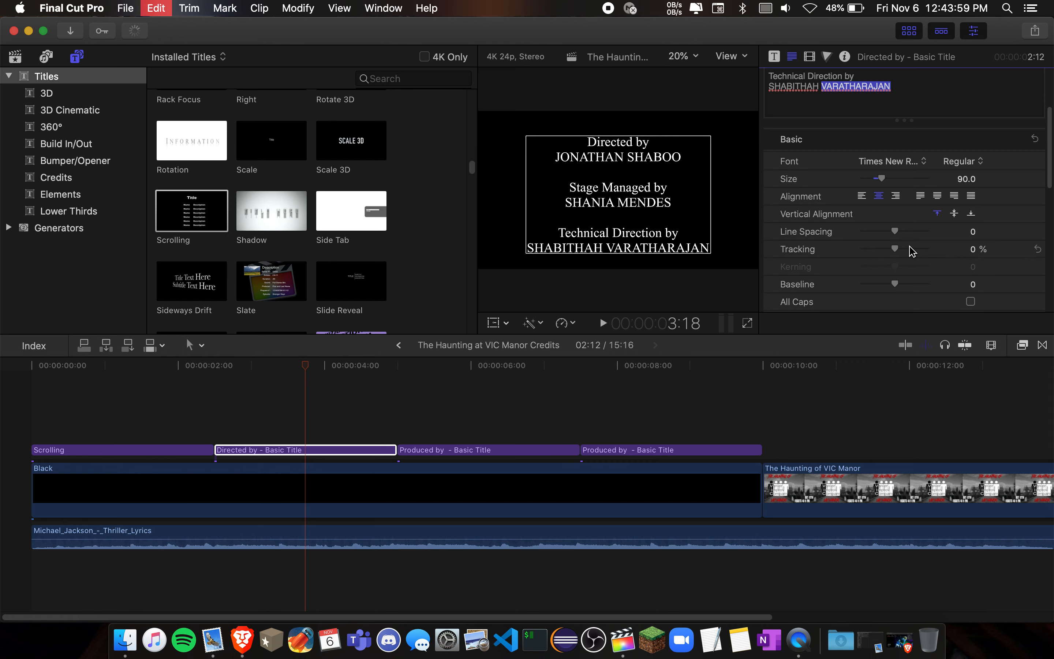
- Turn All Caps on for the selected last word and turn it back off
scroll(837, 262, down, 4)
scroll(836, 261, down, 1)
click(971, 208)
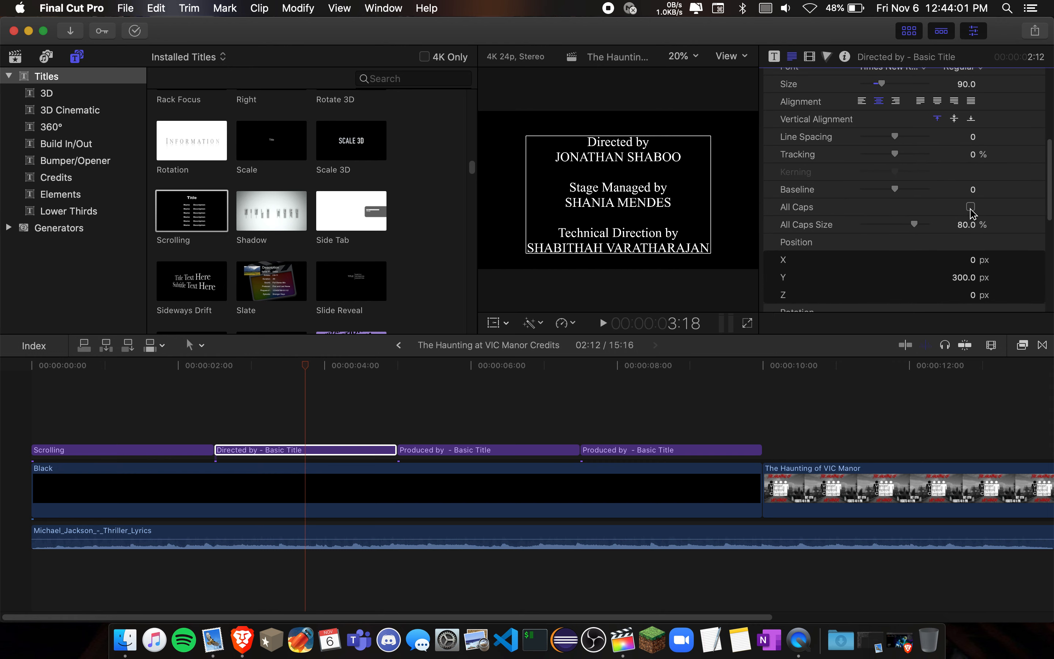
click(969, 209)
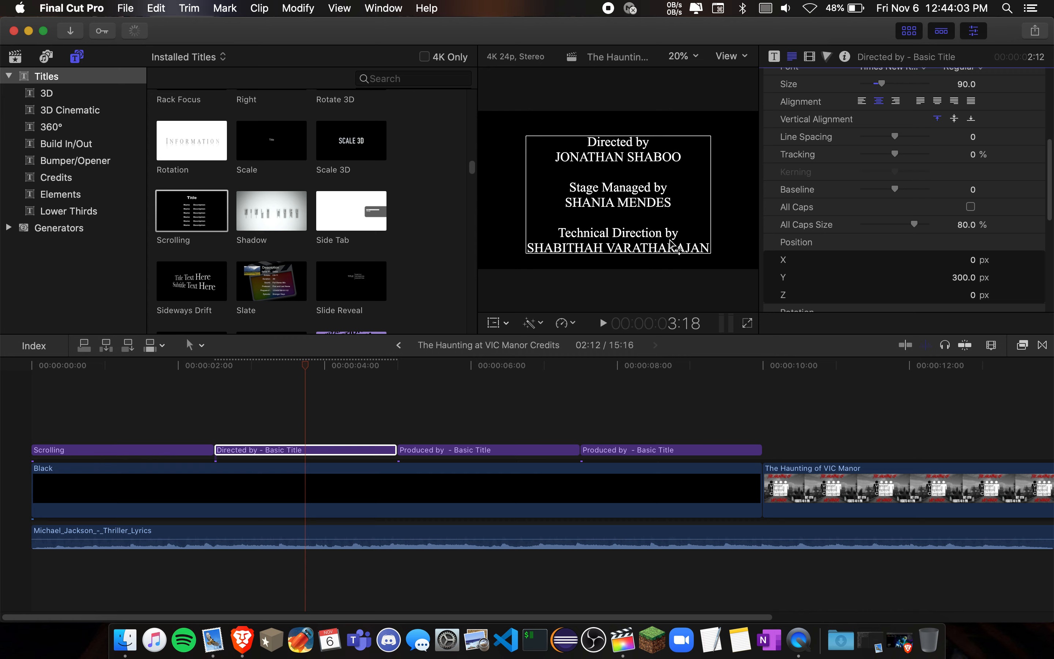
- Review the Directed by title's text settings down to its position, rotation and scale values
scroll(905, 225, up, 3)
scroll(905, 229, up, 10)
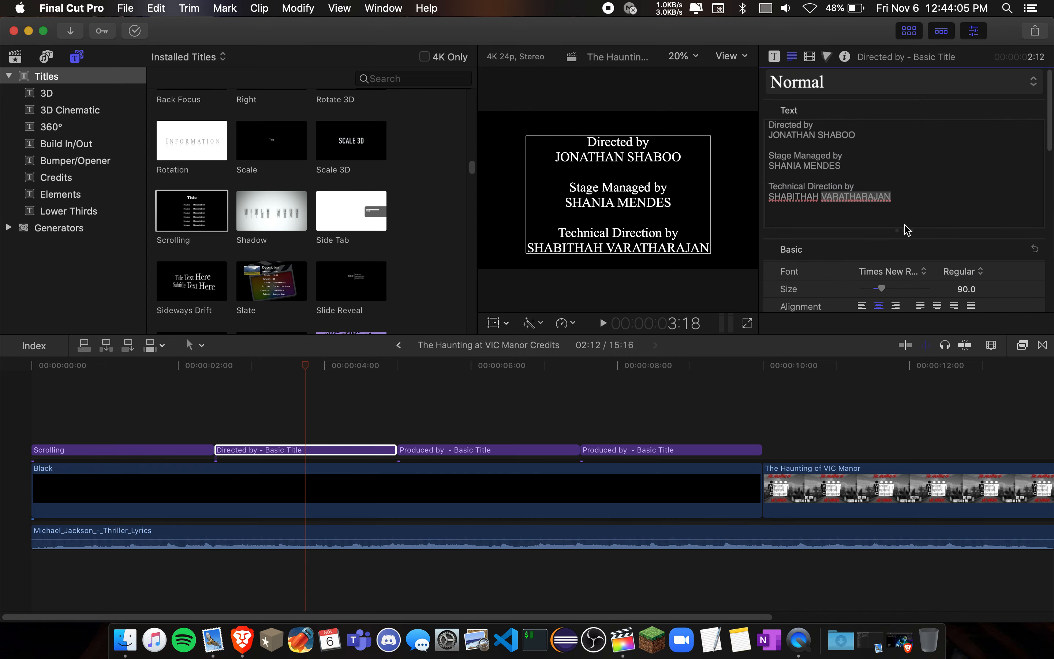
scroll(843, 291, down, 15)
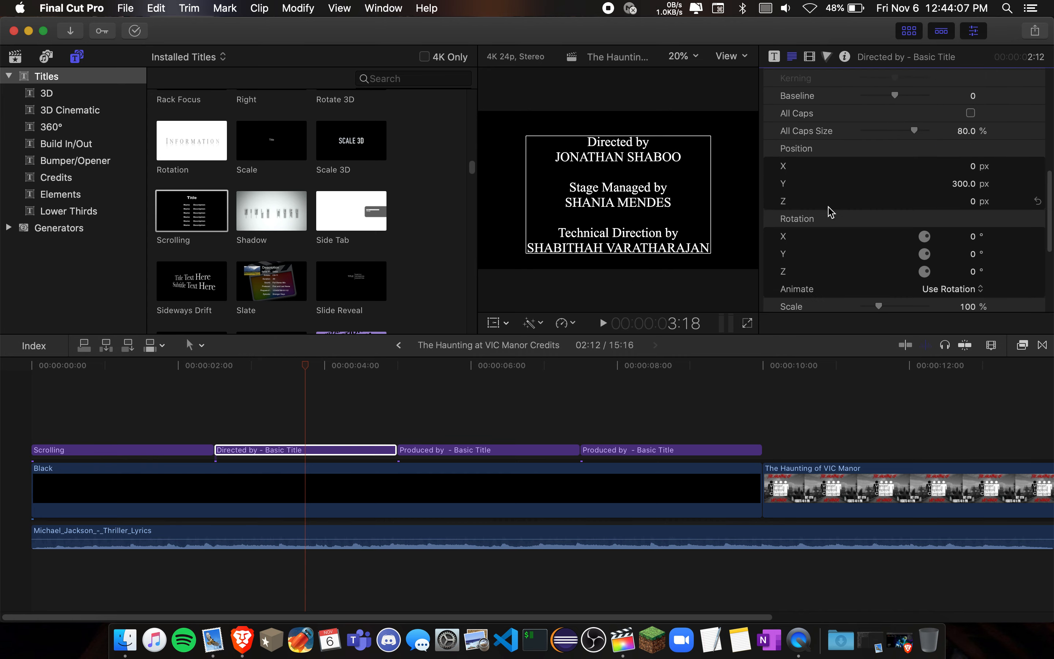
scroll(829, 209, down, 1)
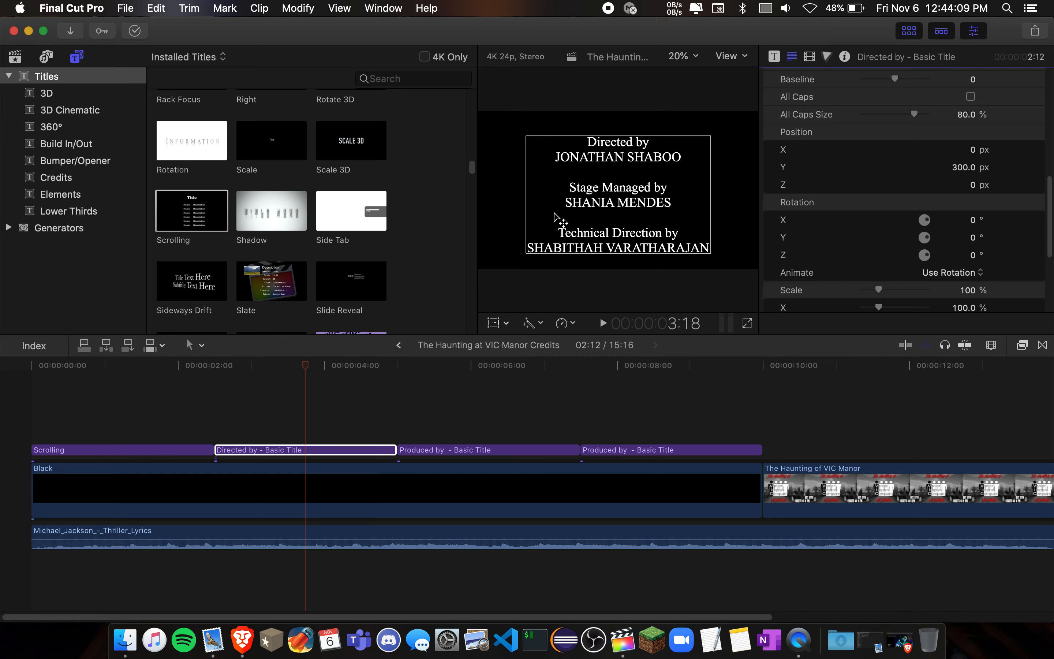
- Set the Directed by title's Y position to 0 px, then restore it to 300 px
click(964, 171)
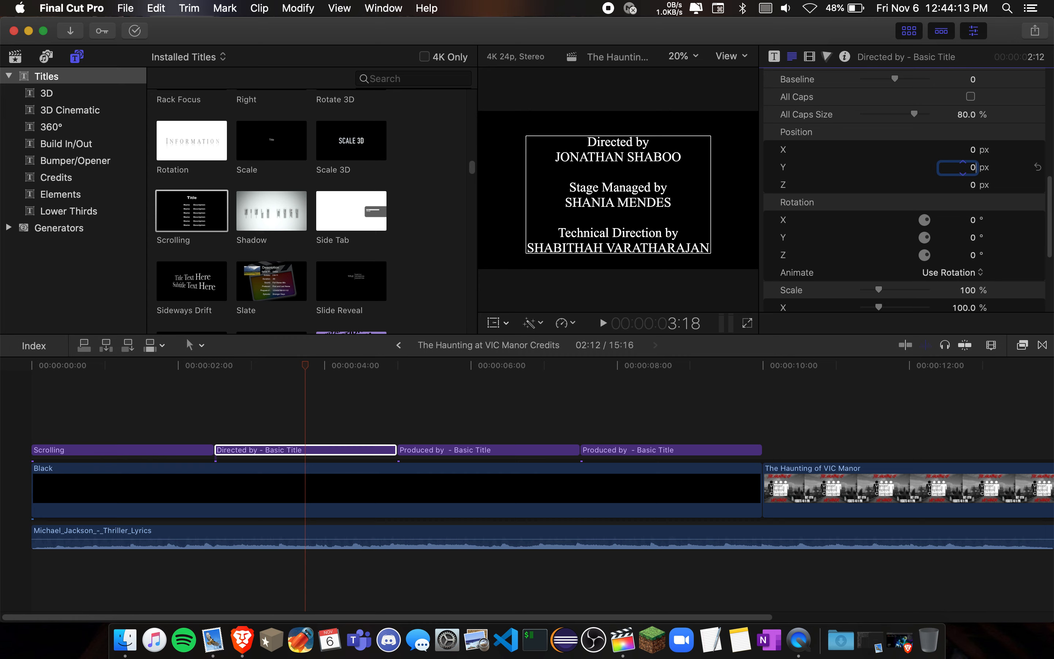
text(0)
key(Return)
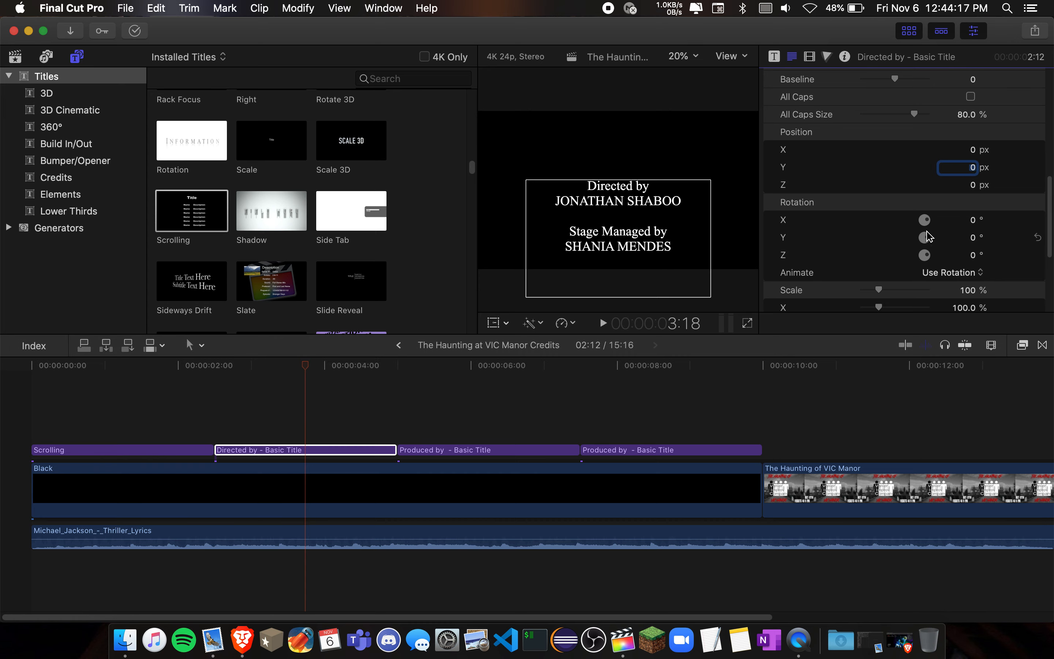
text(300.0)
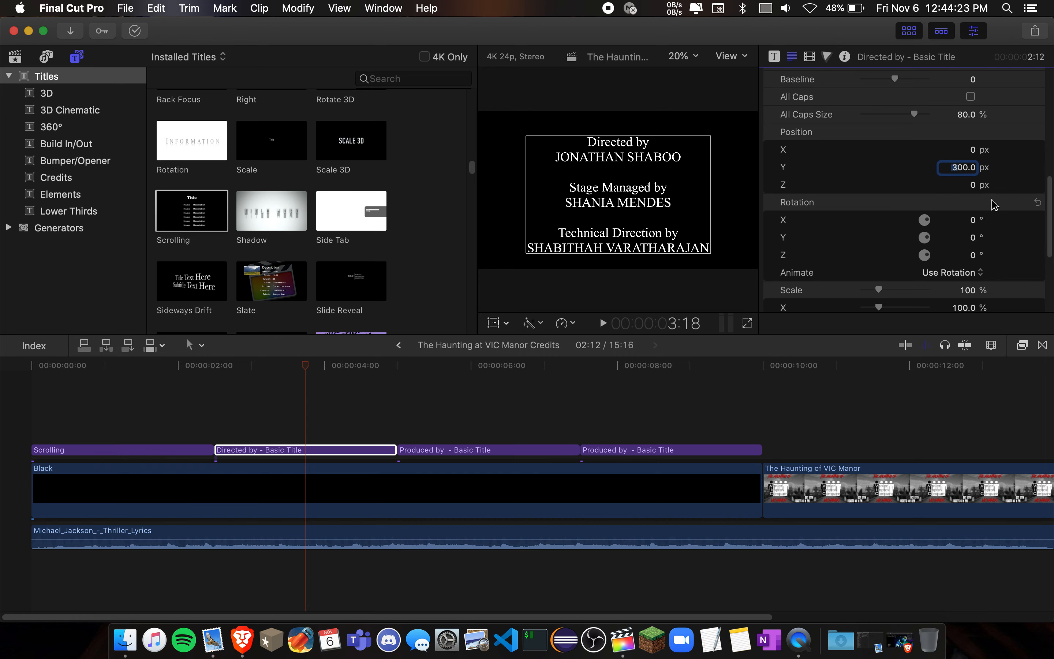
- Set the Directed by title's Z position to 200 px, then return it to 0 px
click(972, 186)
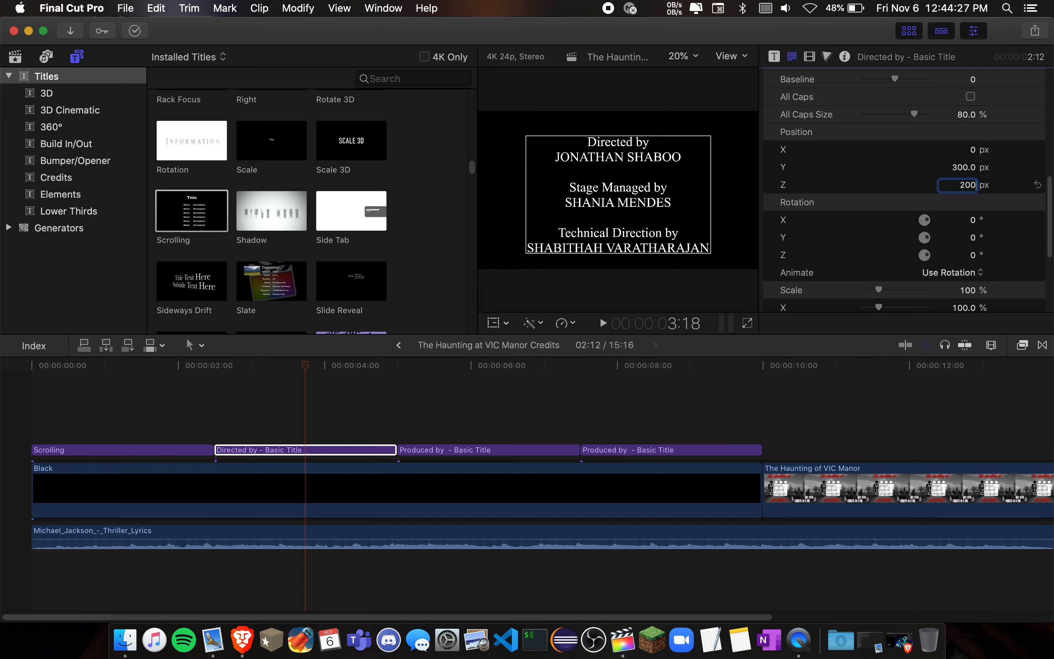
key(Return)
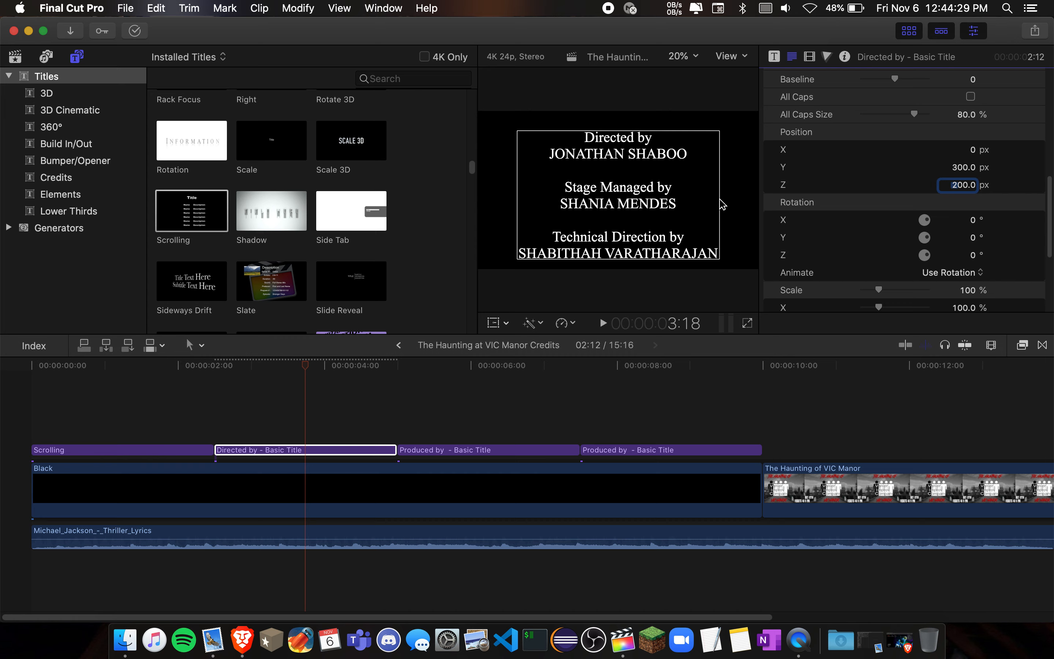
text(0)
key(Return)
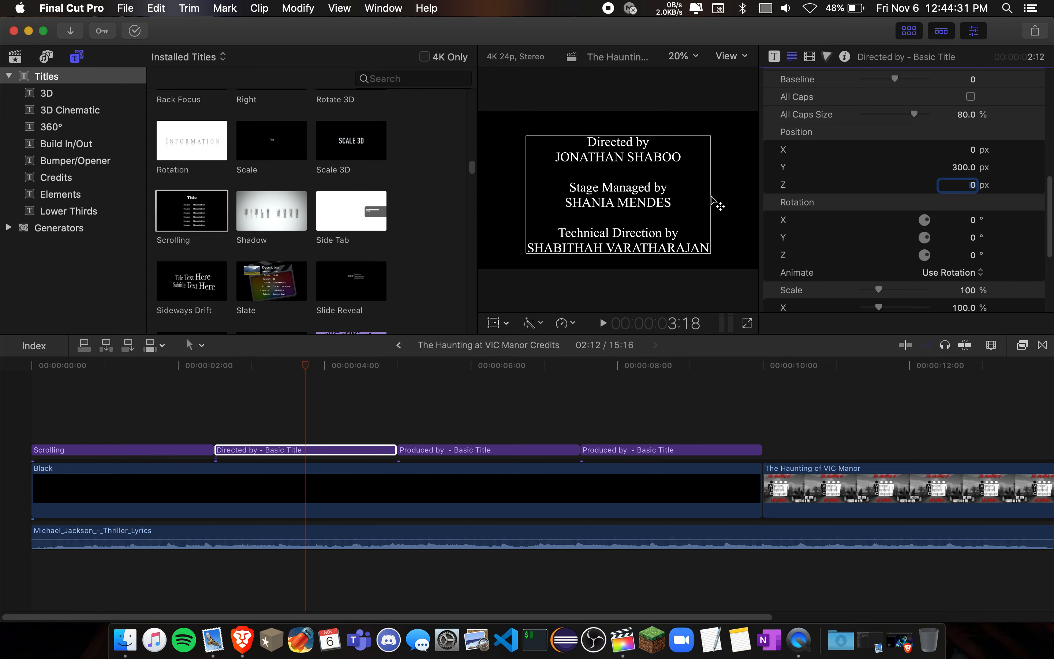
- Rotate the Directed by title 30° about Z, adjust the rotation further by dial, and undo both changes
click(973, 256)
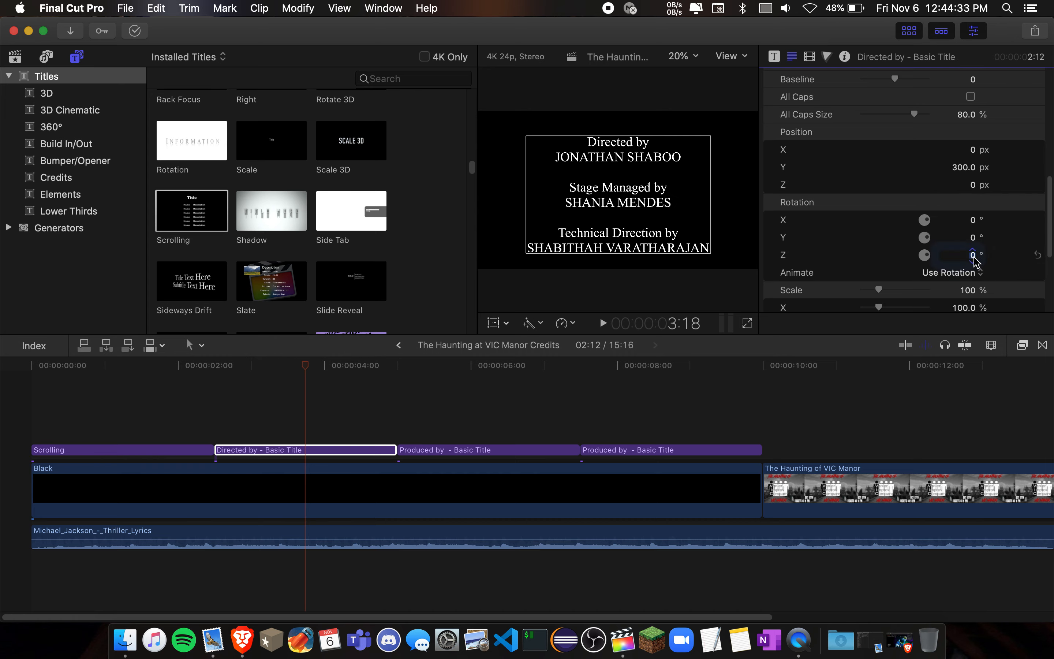
key(Return)
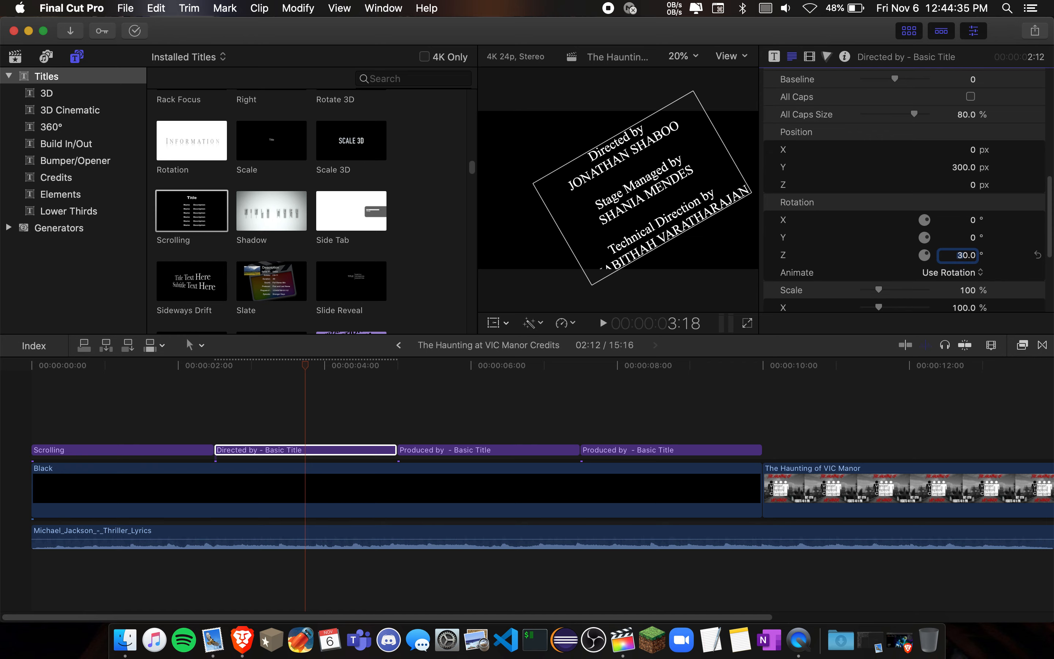
drag(925, 255, 948, 261)
key(super+z)
key(super+z)
- Review the title's scale, 3D Text, Face, Outline, Glow and Drop Shadow settings and the remainder of the credits timeline
scroll(875, 261, down, 4)
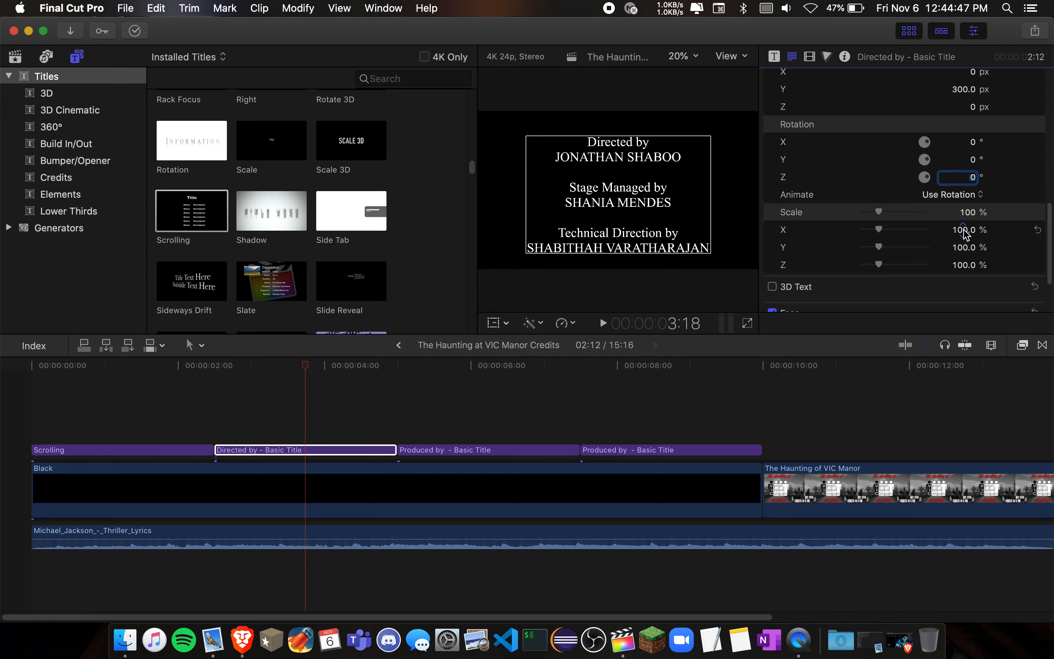
scroll(812, 254, down, 4)
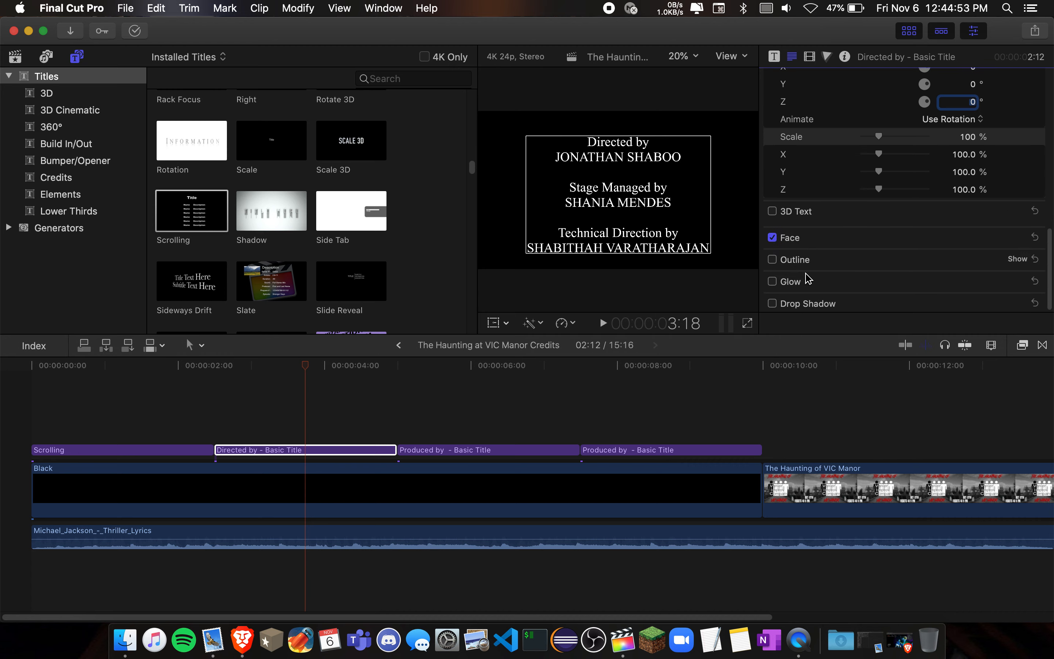
scroll(426, 456, right, 10)
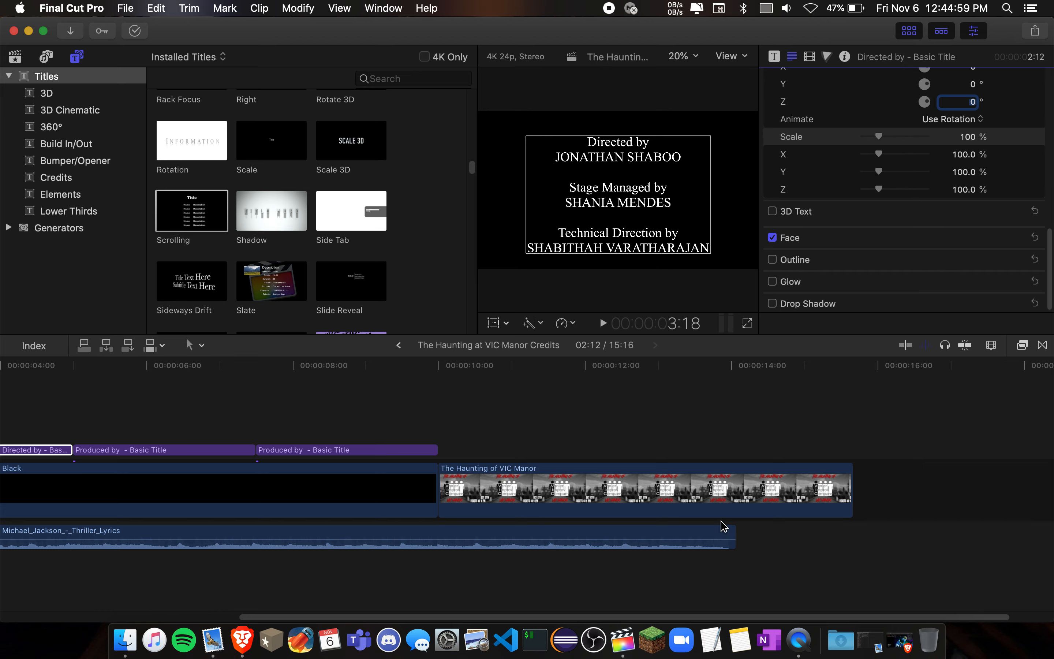
- Open The Haunting at VIC Manor Intro project from the library and select its upper Original_GhostBusters_Theme_Song clip
click(16, 57)
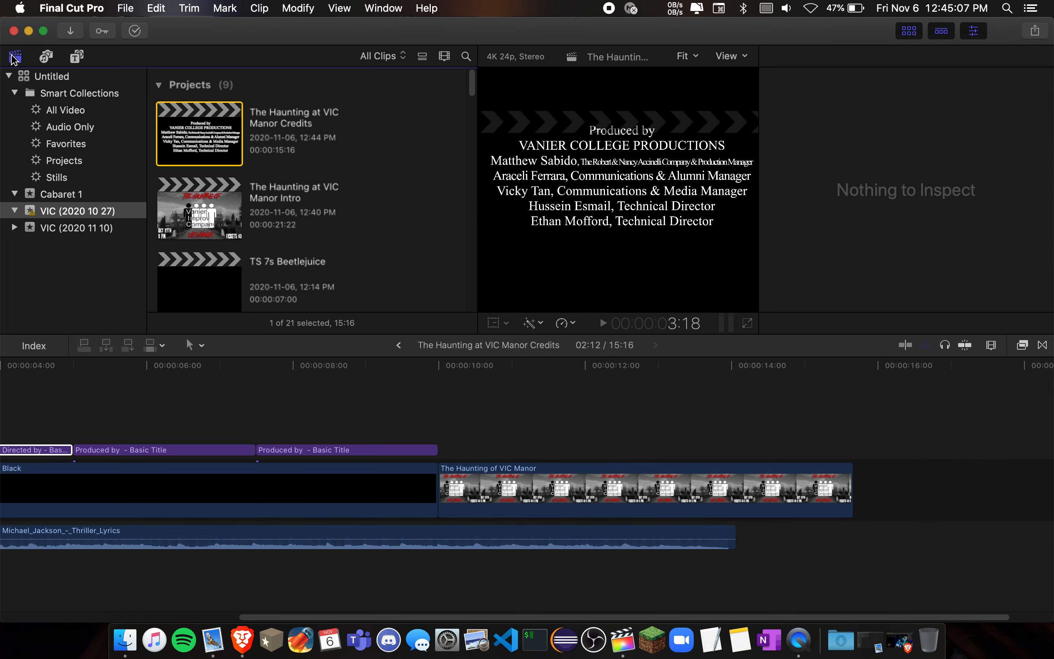
double_click(194, 217)
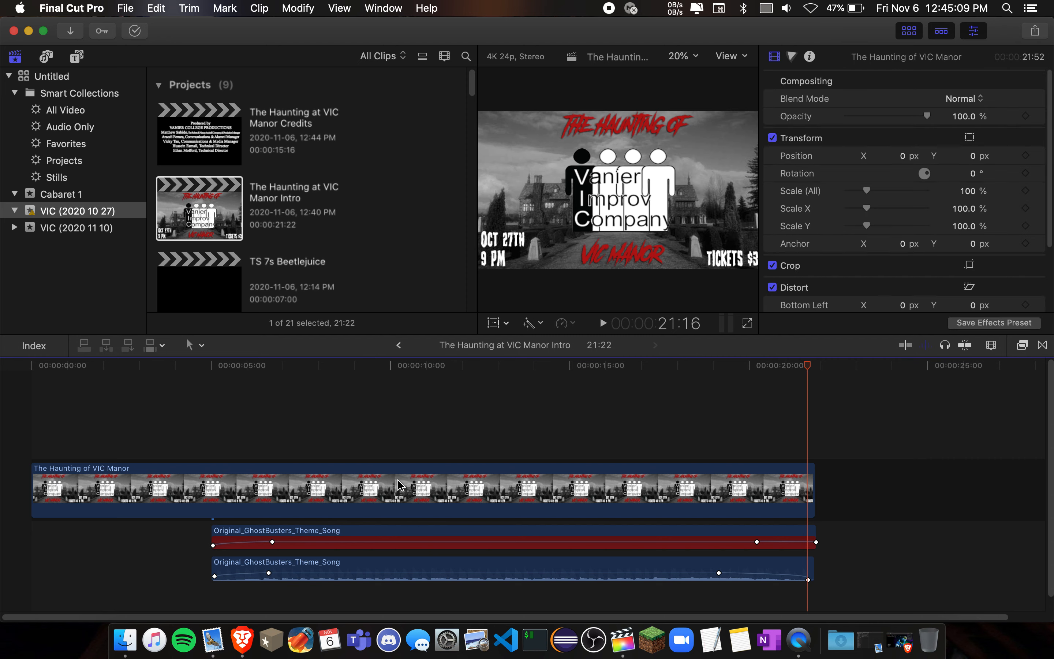
click(424, 531)
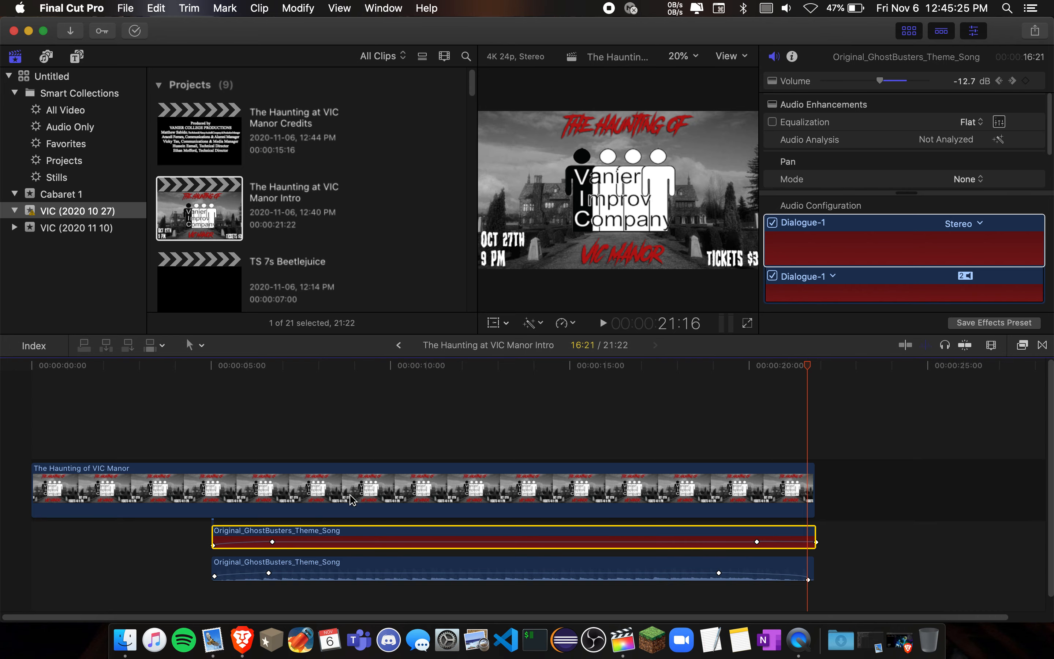
- View the Media Import window's options, close it without importing, and show the Untitled library's properties
click(71, 32)
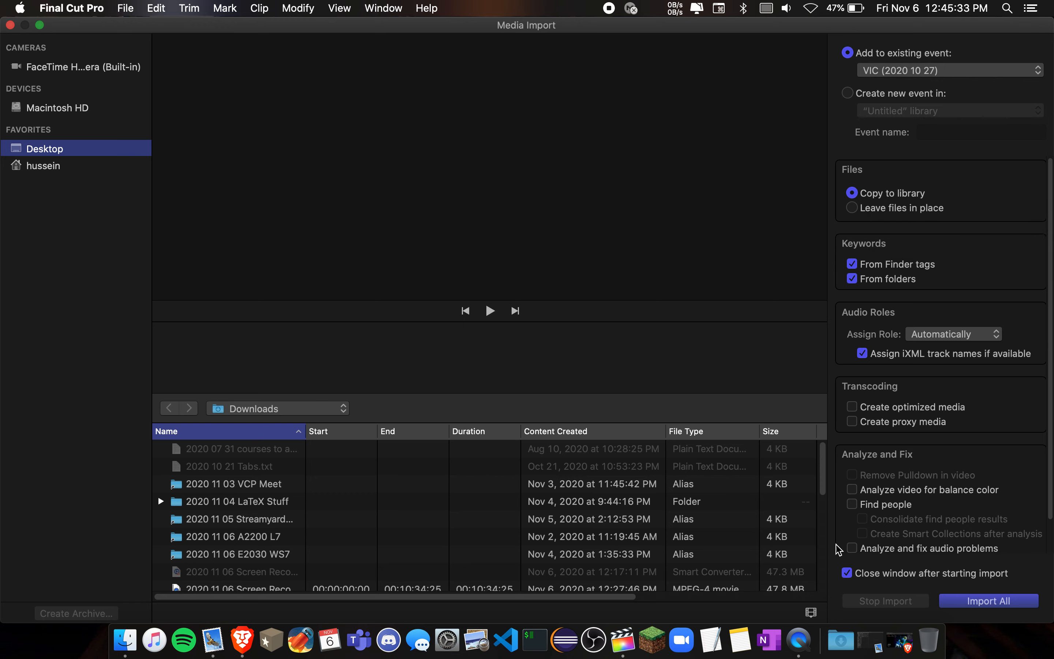
click(11, 25)
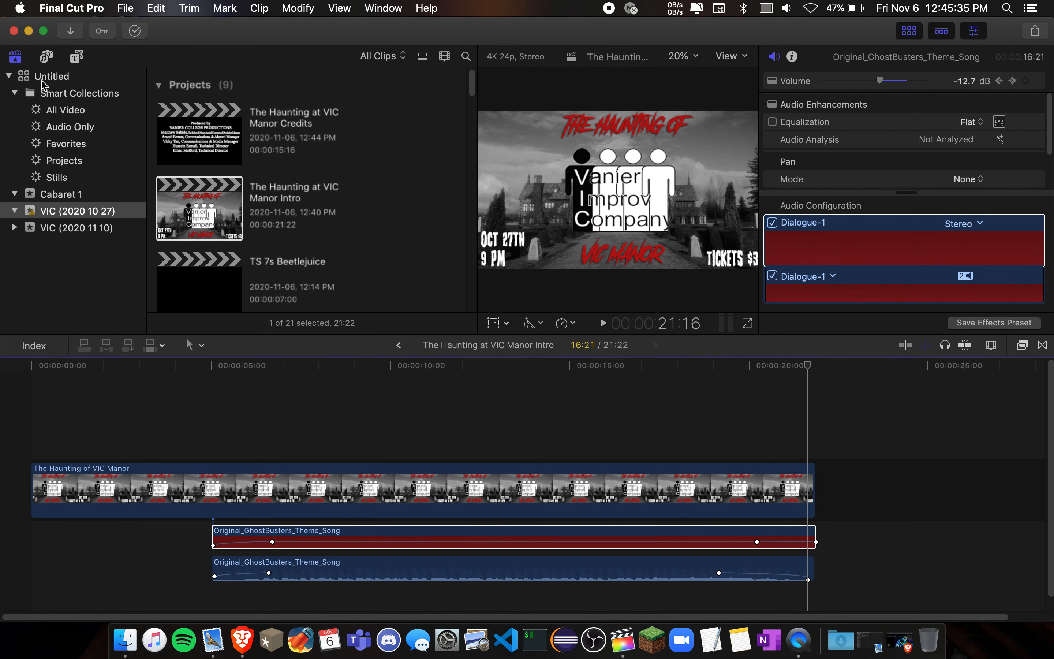
click(76, 78)
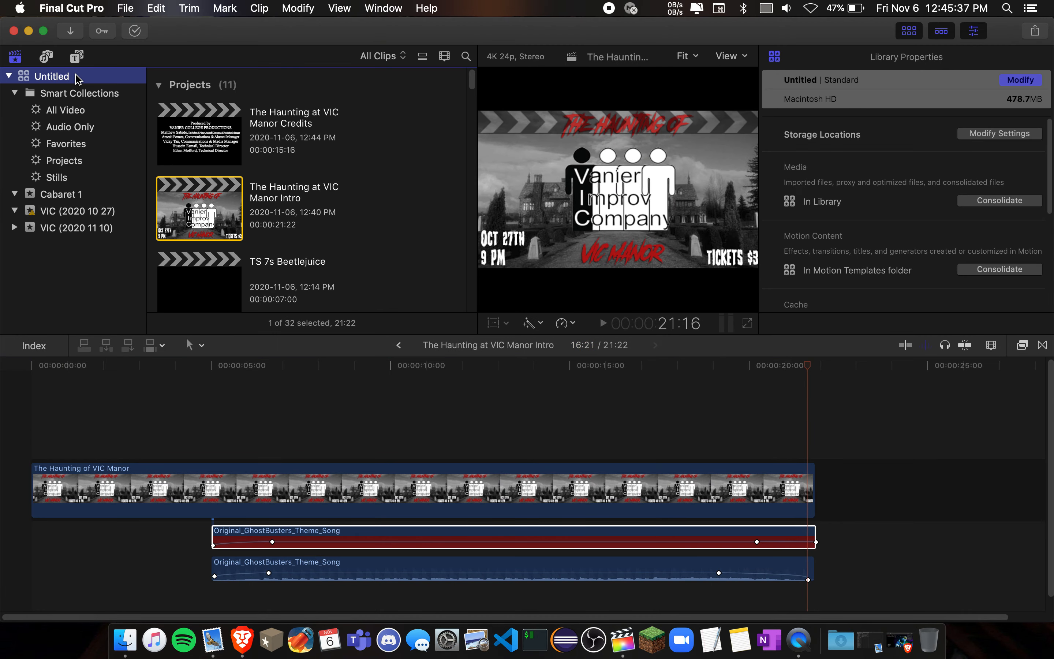